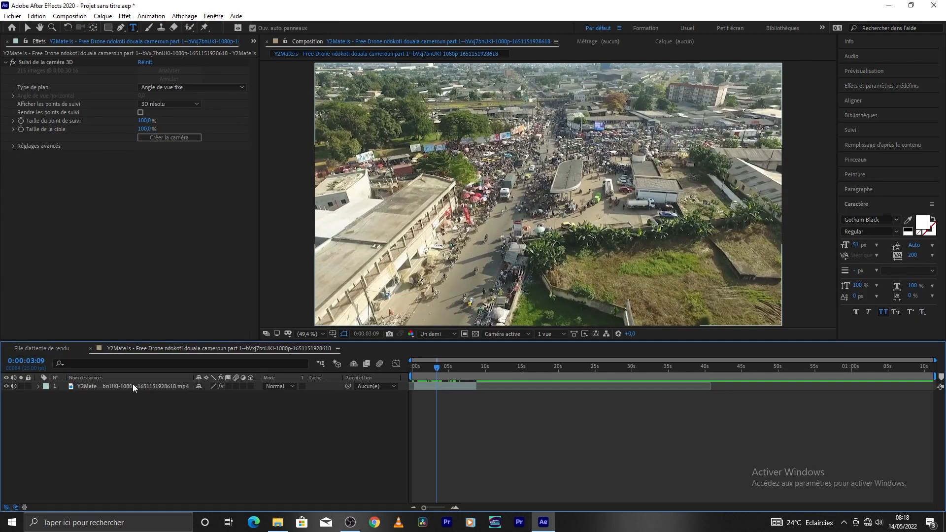
- Set the composition's 3D rendering system to CINEMA 4D
left_click(153, 386)
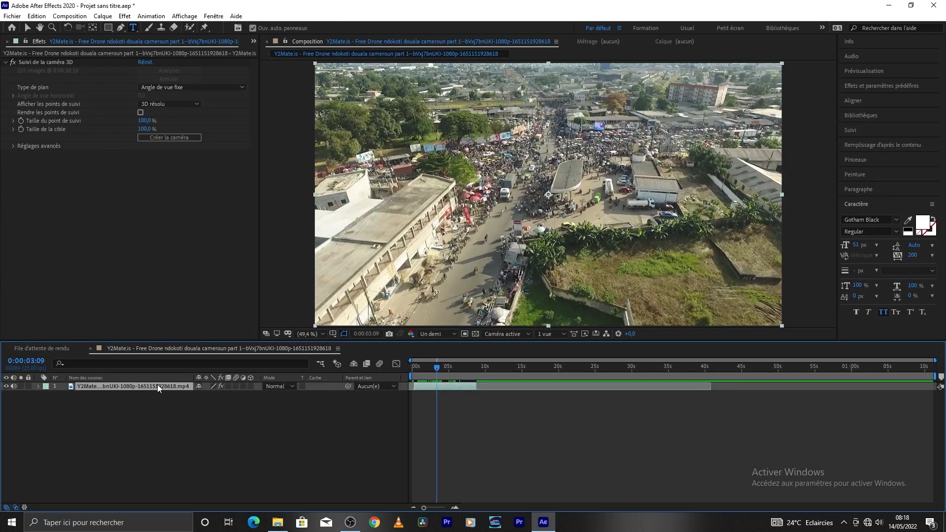
left_click(337, 348)
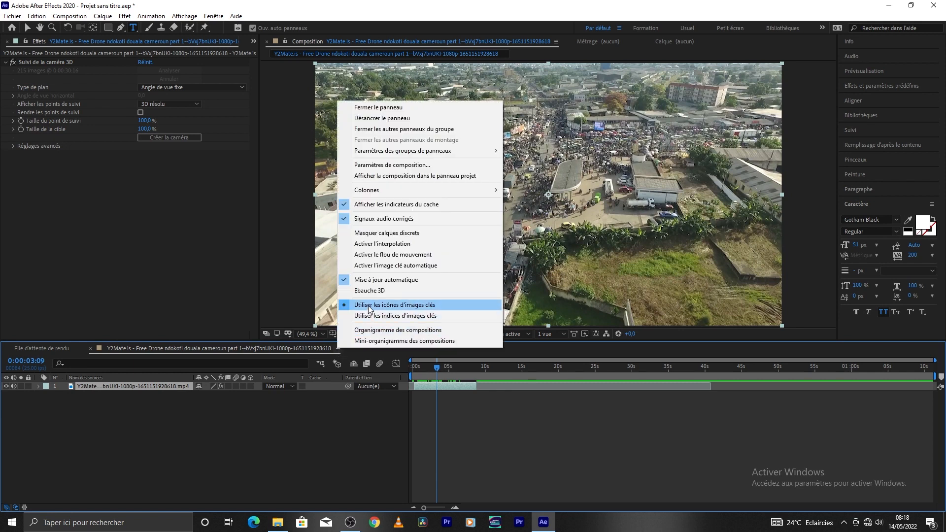
left_click(395, 166)
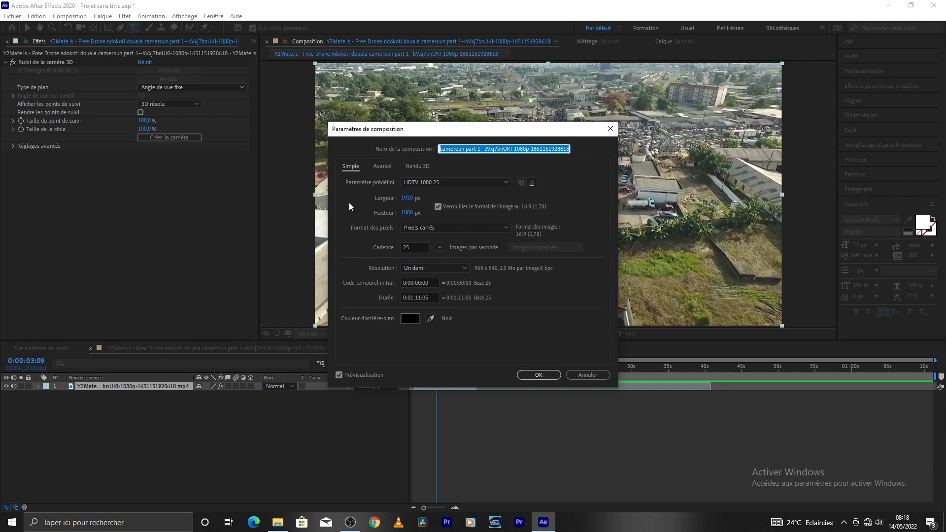
left_click(417, 166)
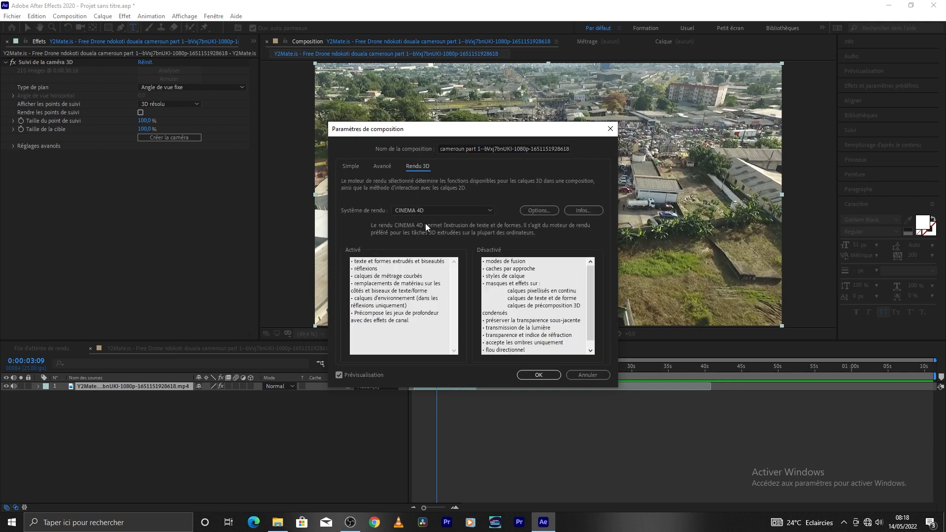
left_click(455, 212)
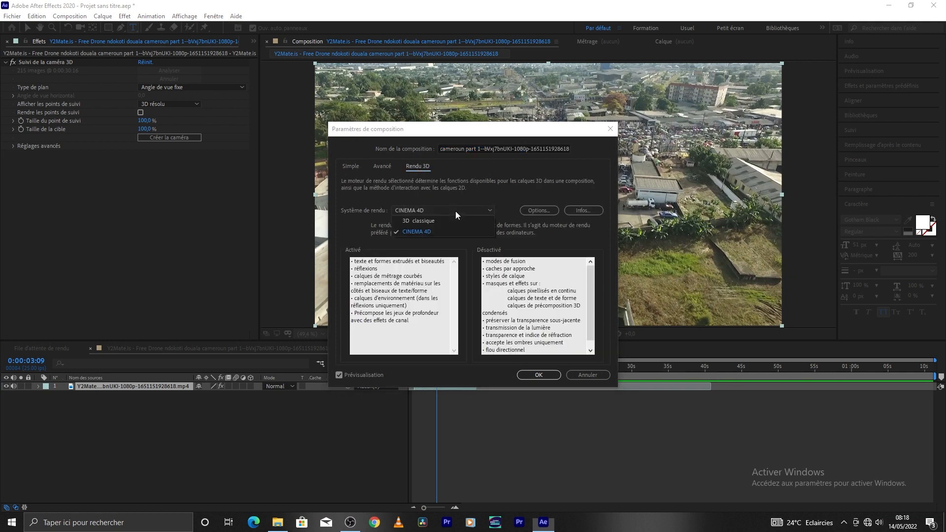
left_click(428, 222)
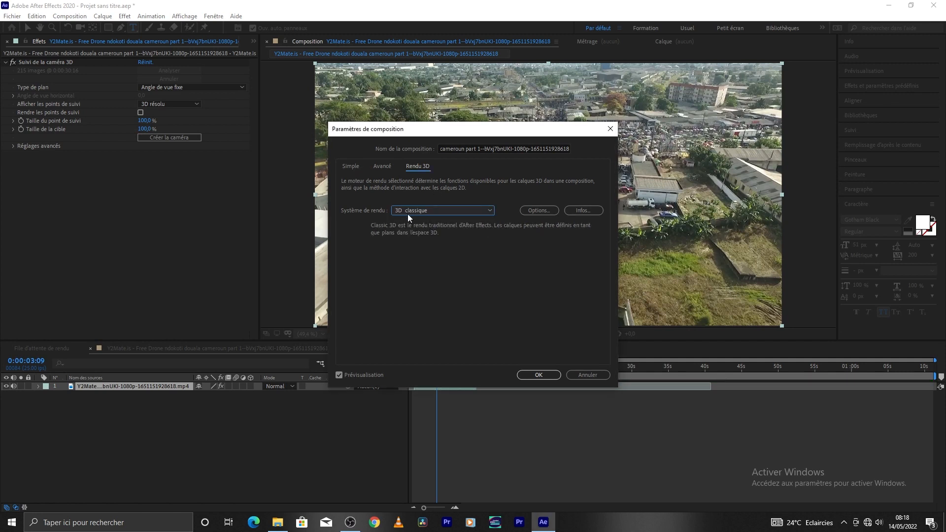
left_click(446, 213)
left_click(442, 230)
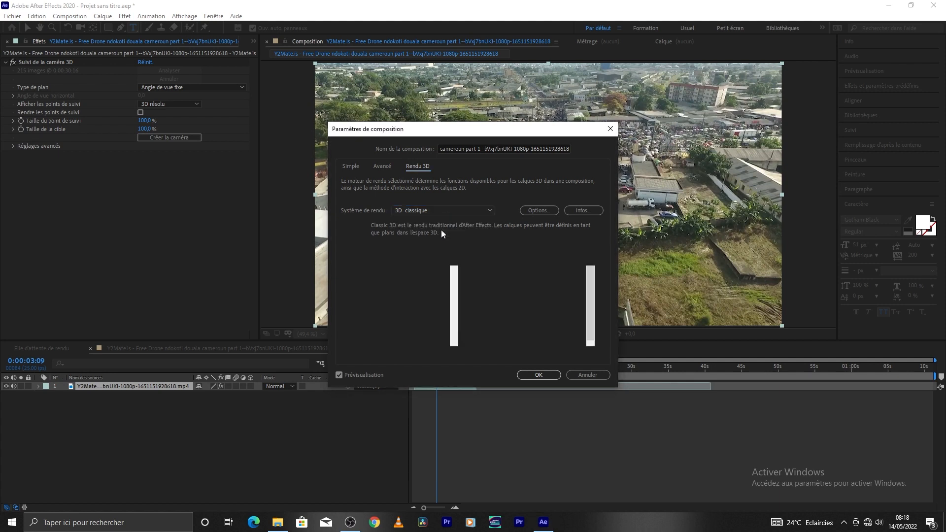
left_click(538, 375)
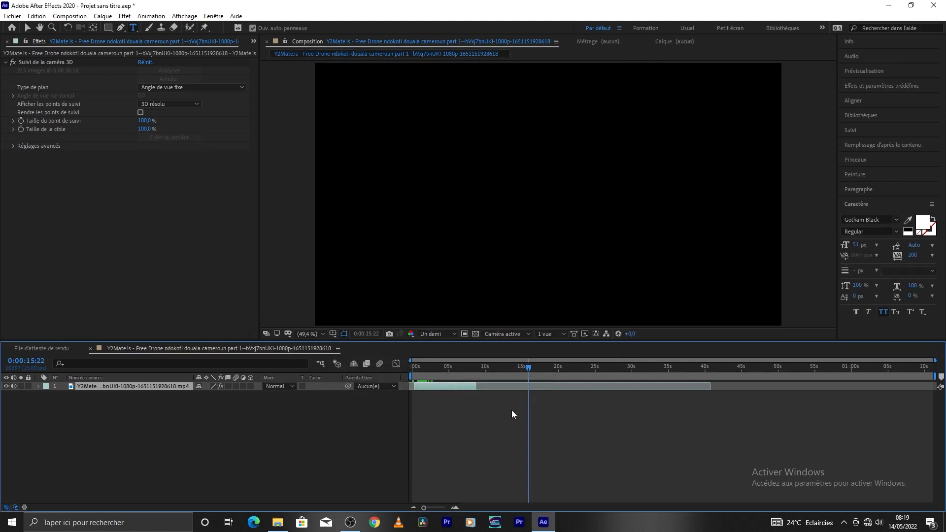
- Find the Suivi de la caméra 3D effect by searching "suivi" and apply it to the video layer, accepting the warning
left_click_drag(542, 373, 446, 385)
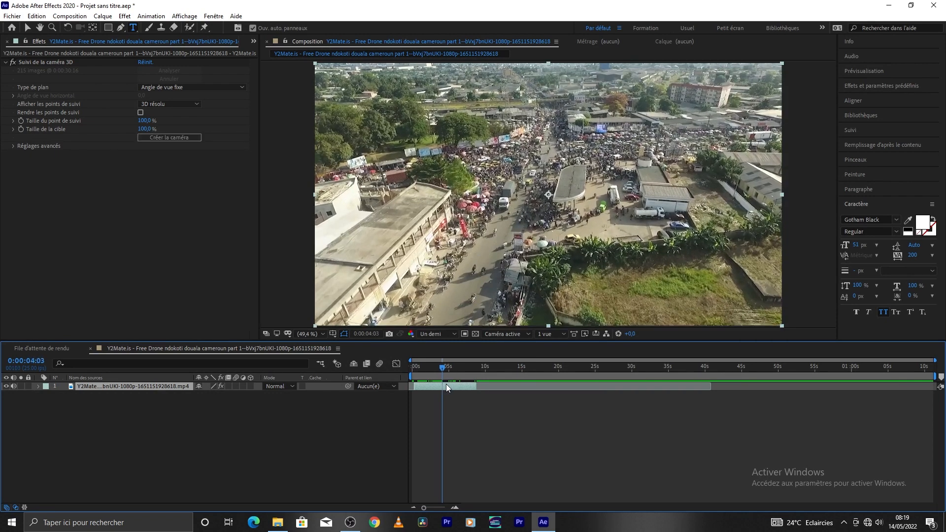
left_click(871, 129)
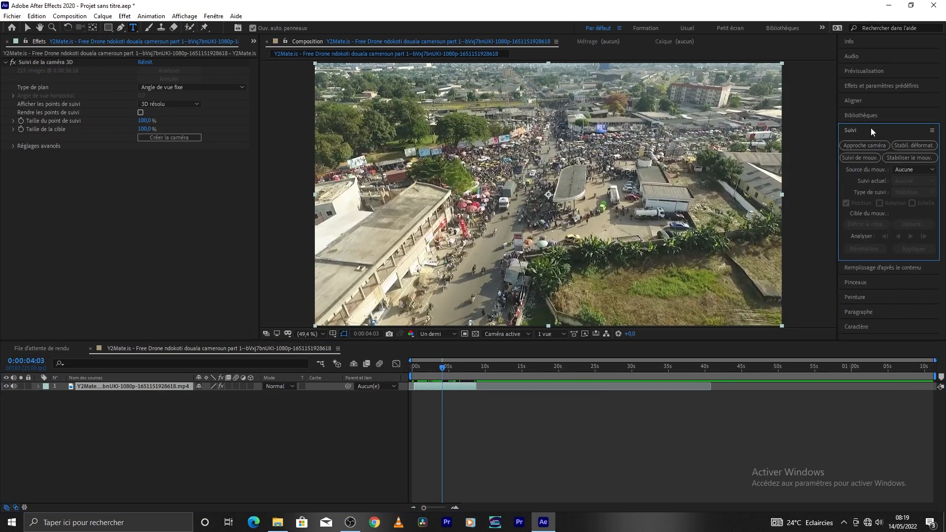
left_click(892, 86)
type("suivi")
double_click(861, 99)
type("suivi")
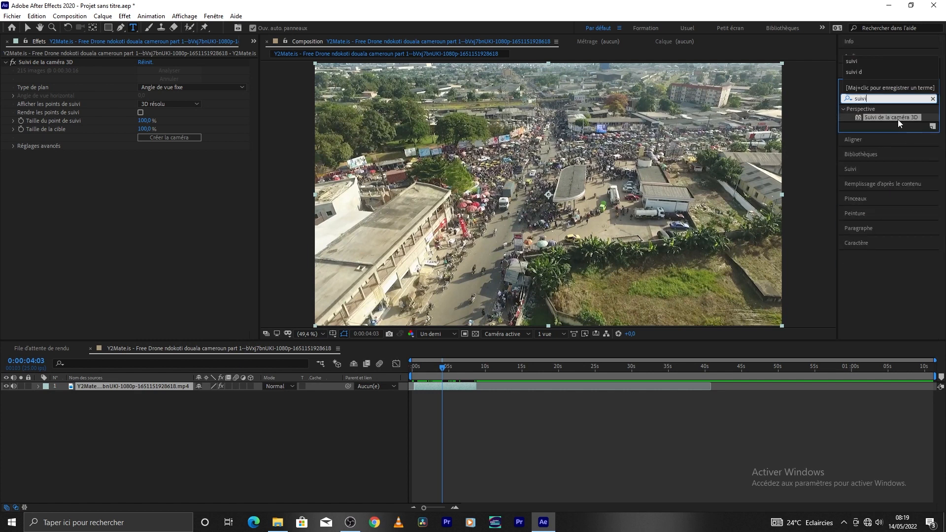
left_click_drag(900, 118, 163, 389)
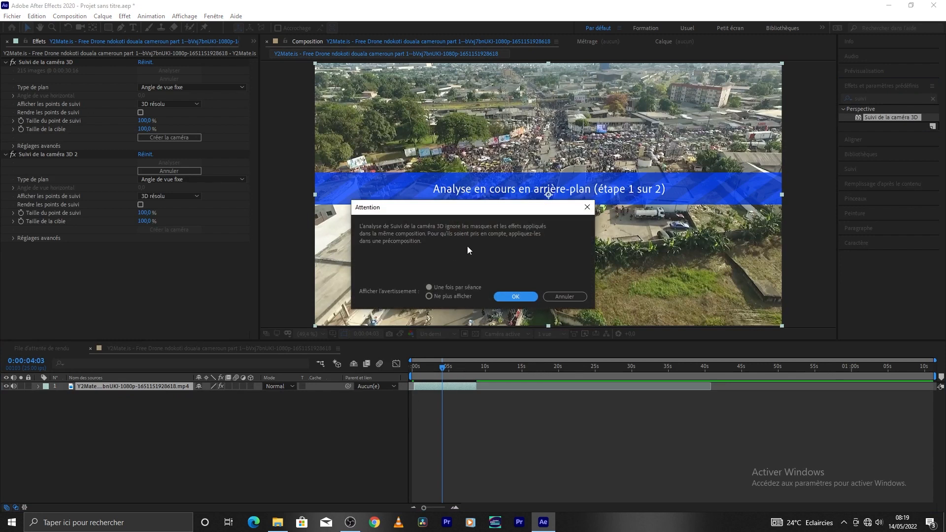
left_click(524, 298)
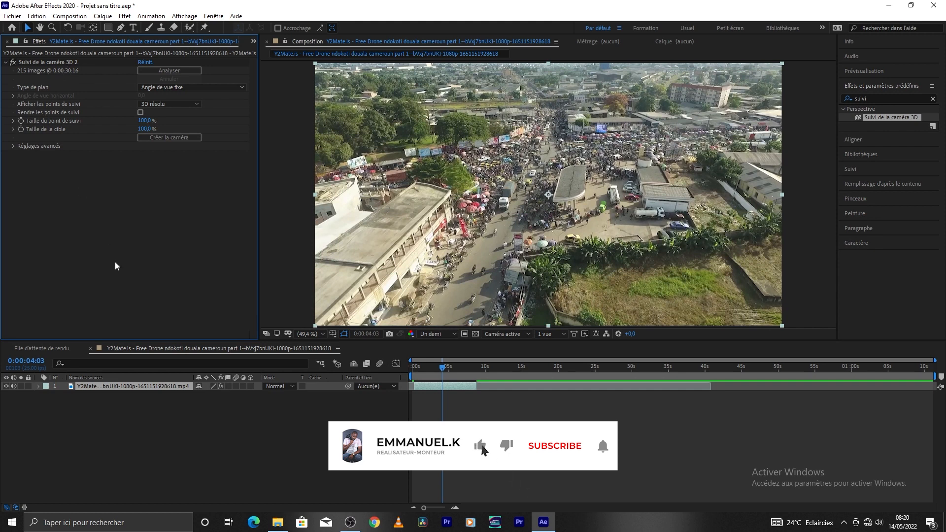
- At 0:00:00:10, create a text layer and tracking camera from the camera-tracker points on the grass beside the road
left_click(430, 367)
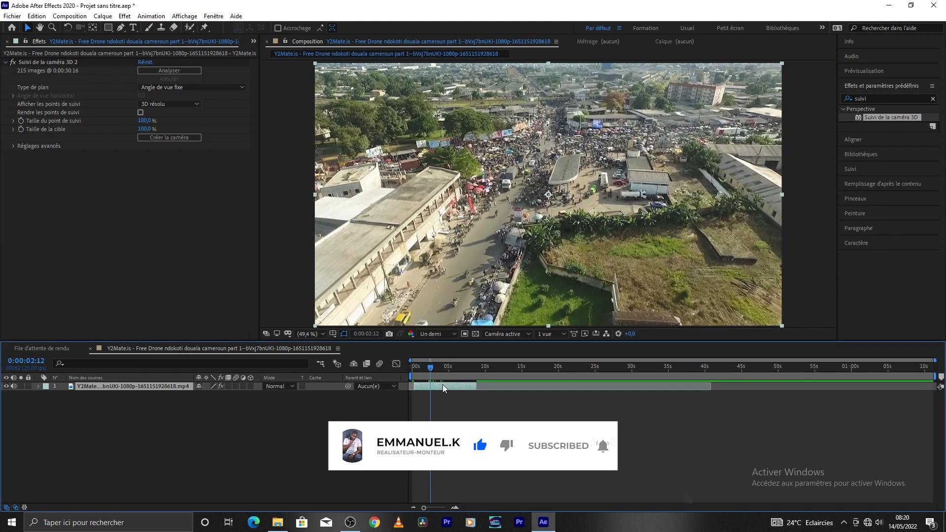
left_click(59, 61)
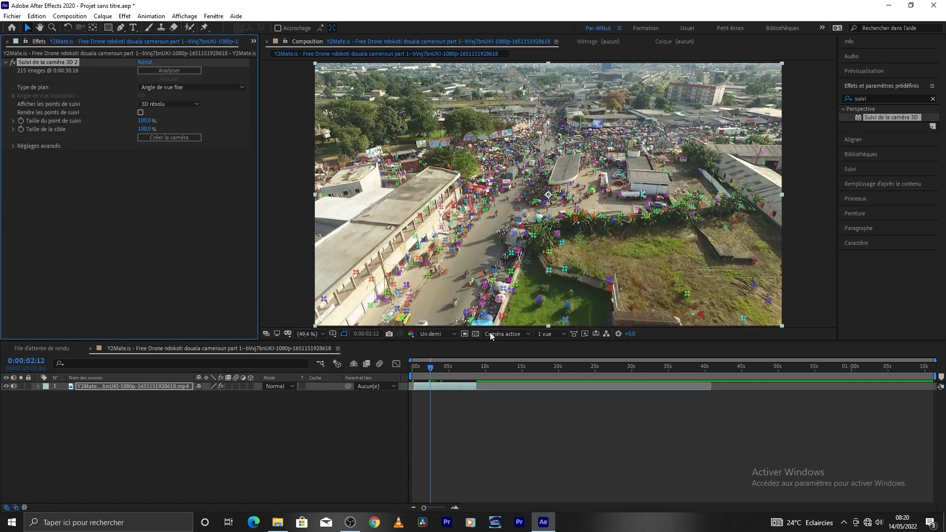
left_click_drag(430, 368, 415, 376)
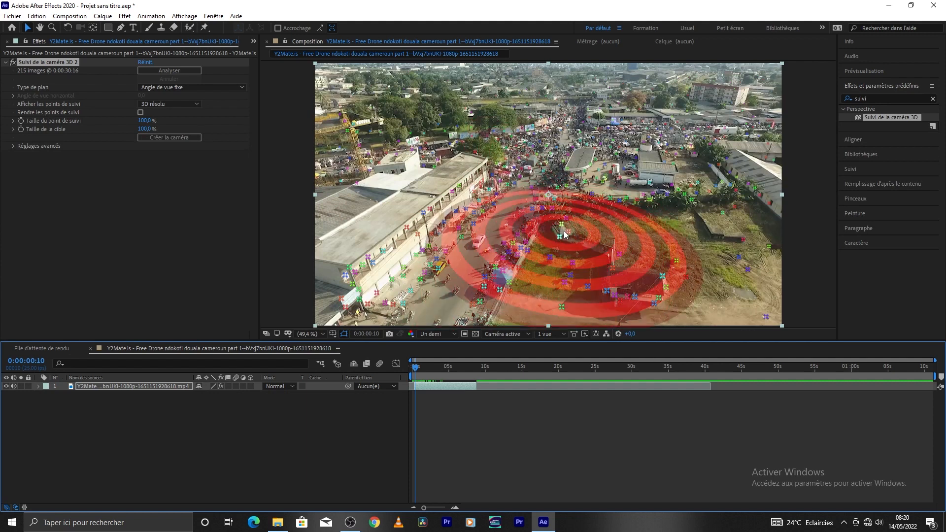
right_click(565, 234)
left_click(592, 237)
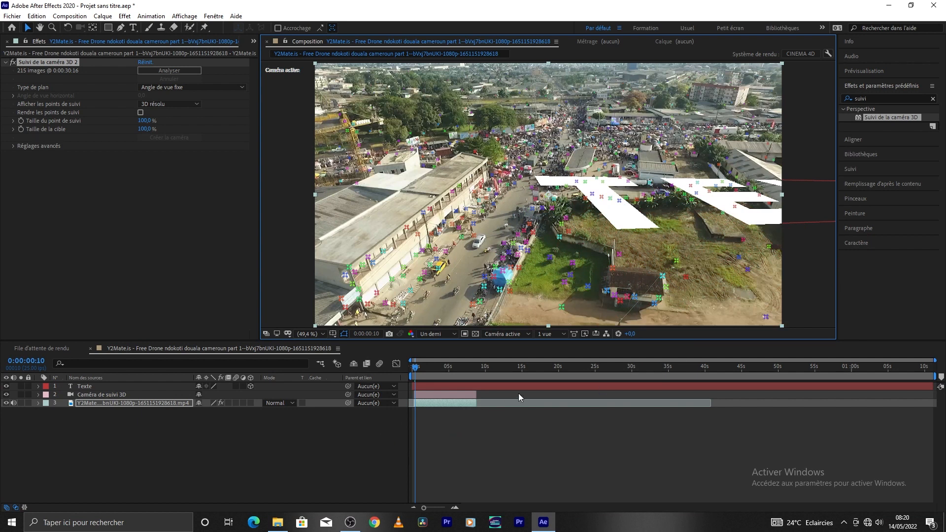
- Delete the newly created text layer, keeping the tracking camera
left_click(147, 387)
key("Delete")
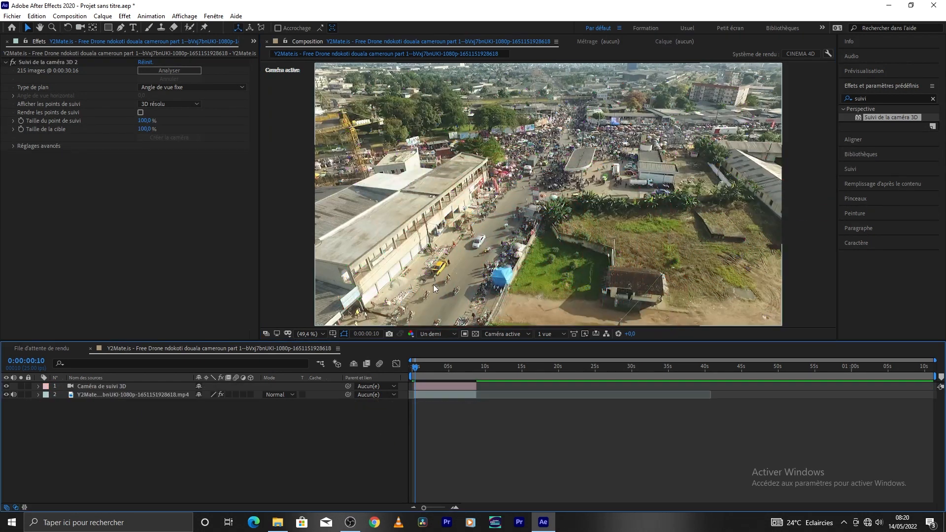
left_click(120, 387)
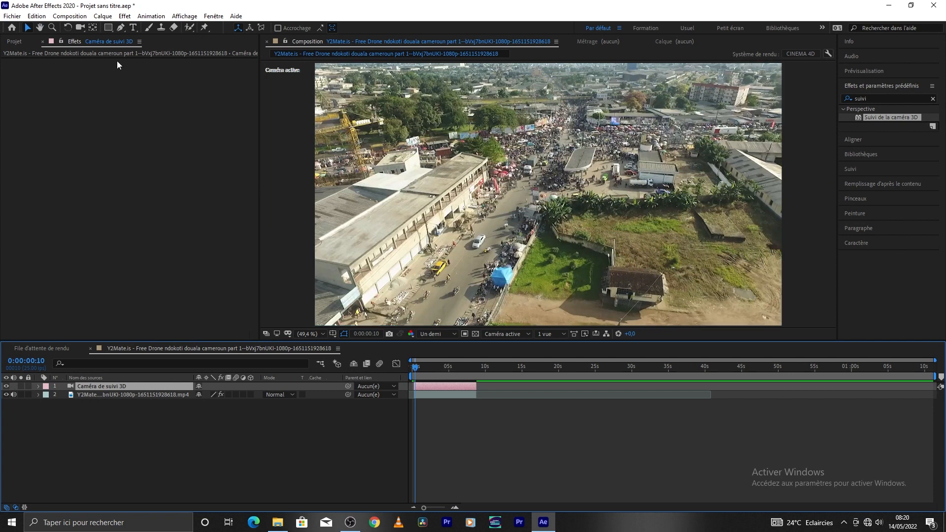
left_click(128, 396)
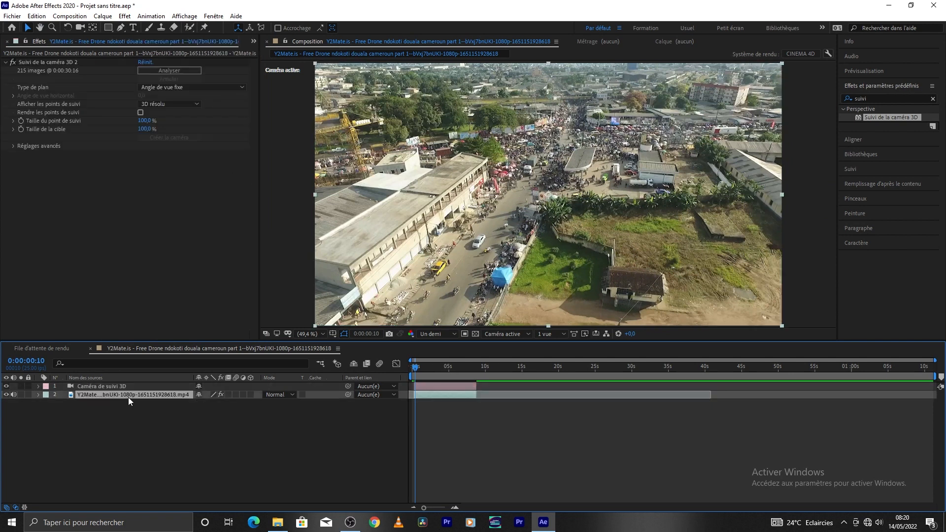
left_click(67, 63)
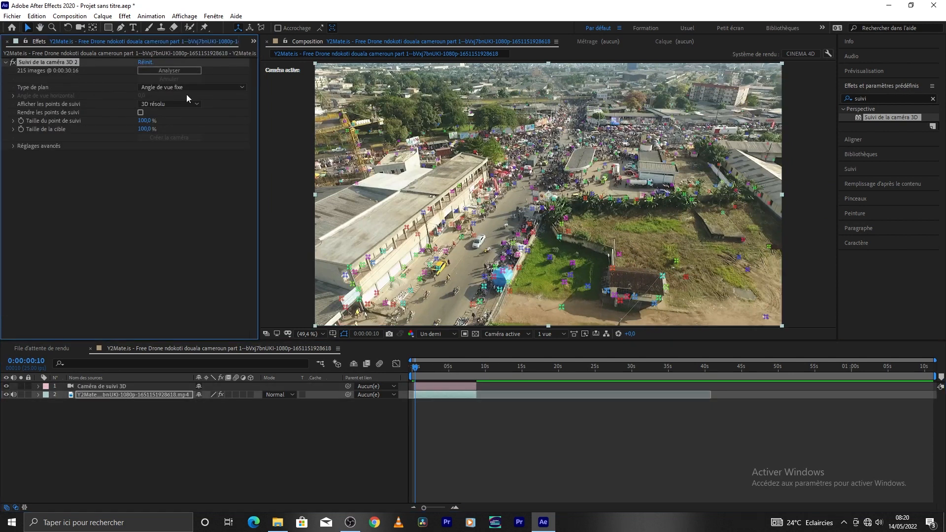
right_click(561, 233)
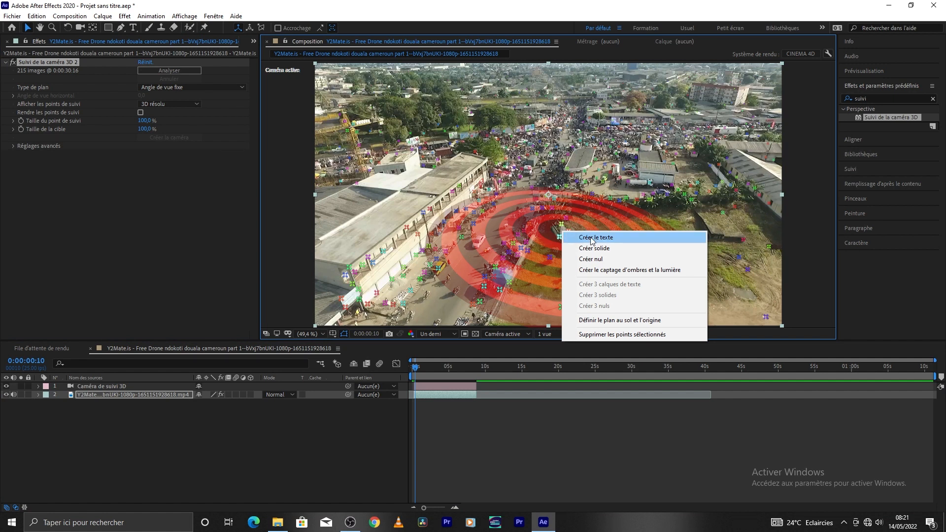
left_click(212, 425)
left_click(140, 389)
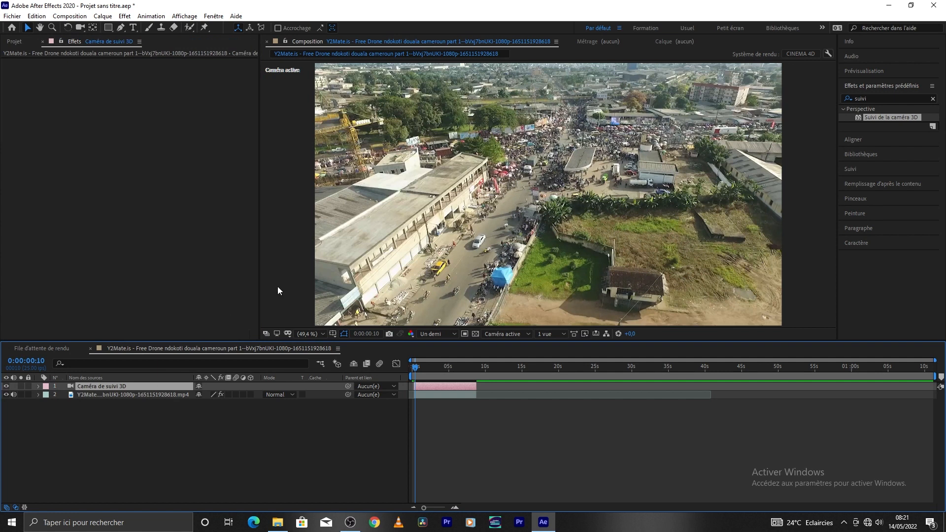
- Create a text layer from the video layer's camera-tracker points on the grass beside the road
left_click(152, 394)
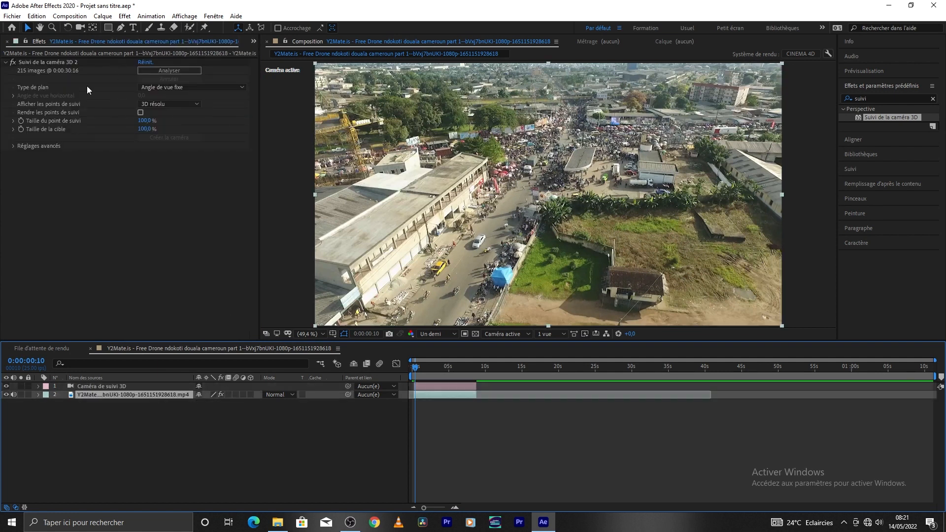
left_click(66, 62)
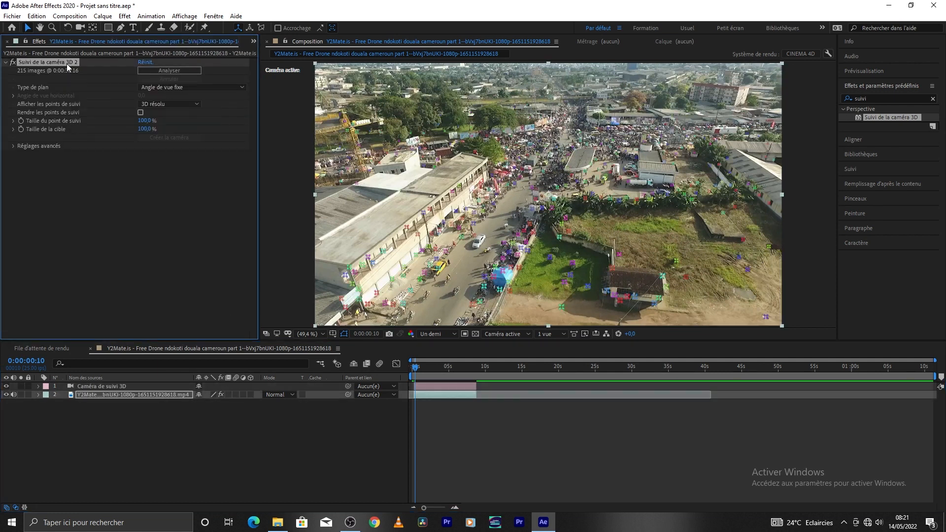
right_click(563, 230)
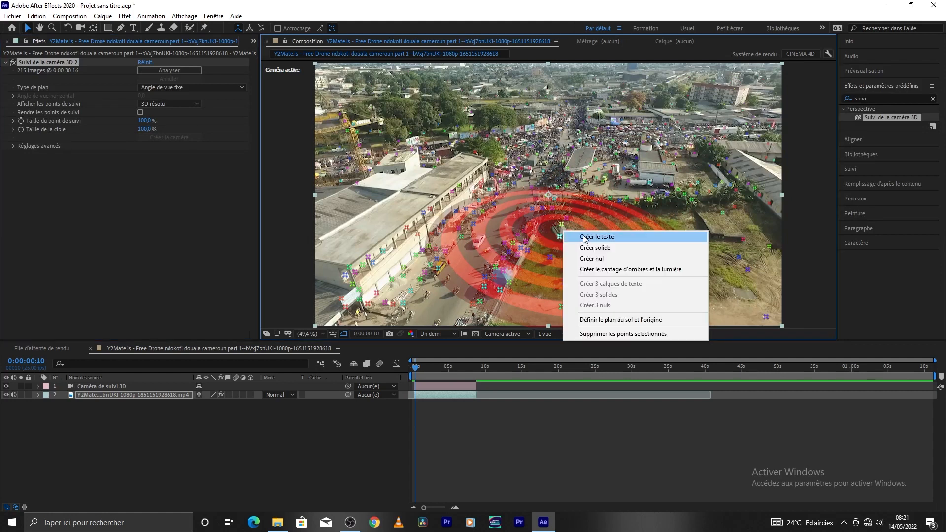
left_click(586, 238)
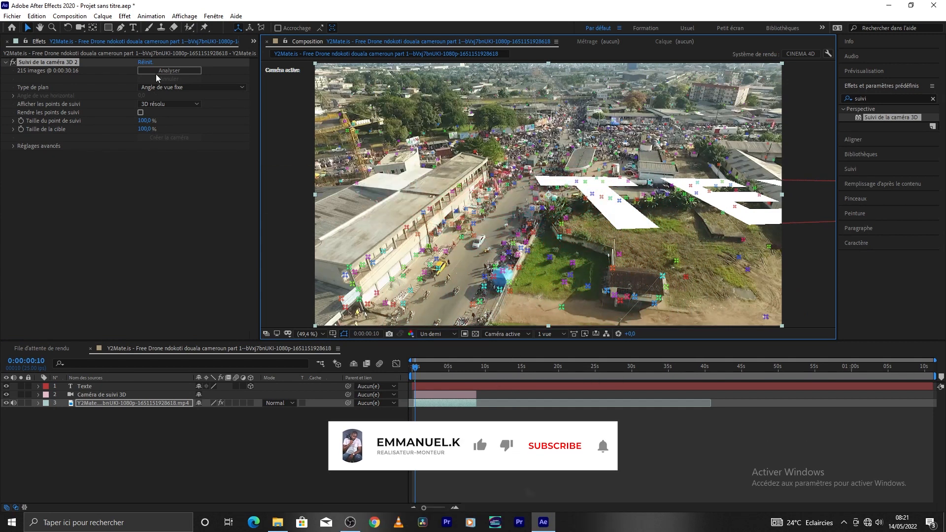
- Select the tracked text with the Text tool and reduce its font size to 9 px
left_click(133, 27)
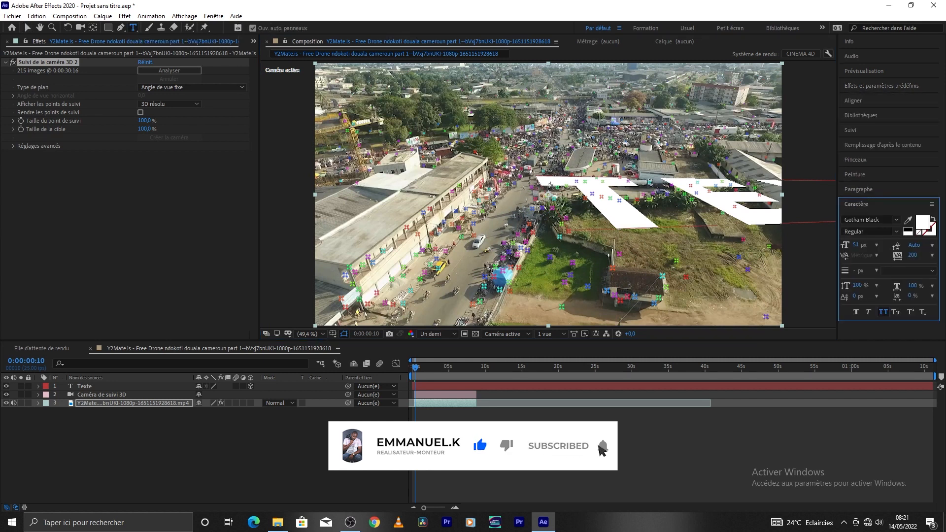
left_click_drag(548, 188, 840, 186)
key("super")
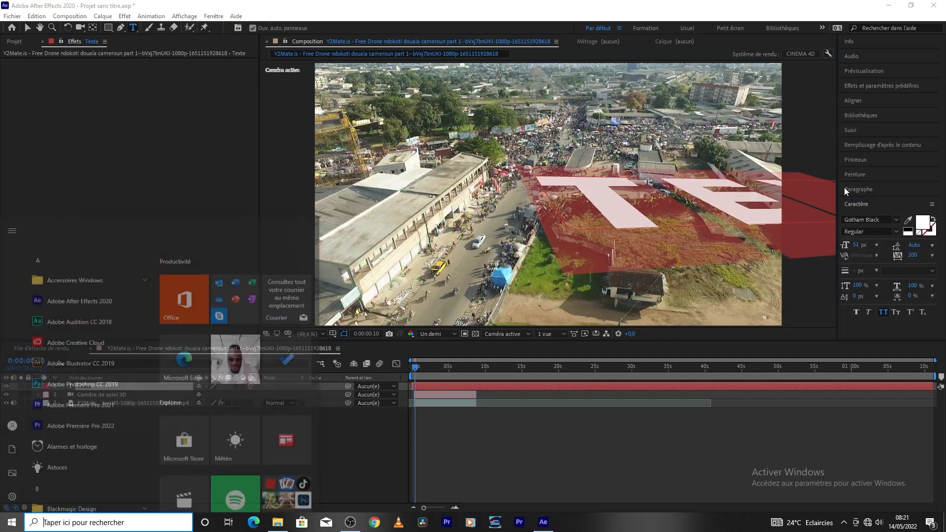
key("super")
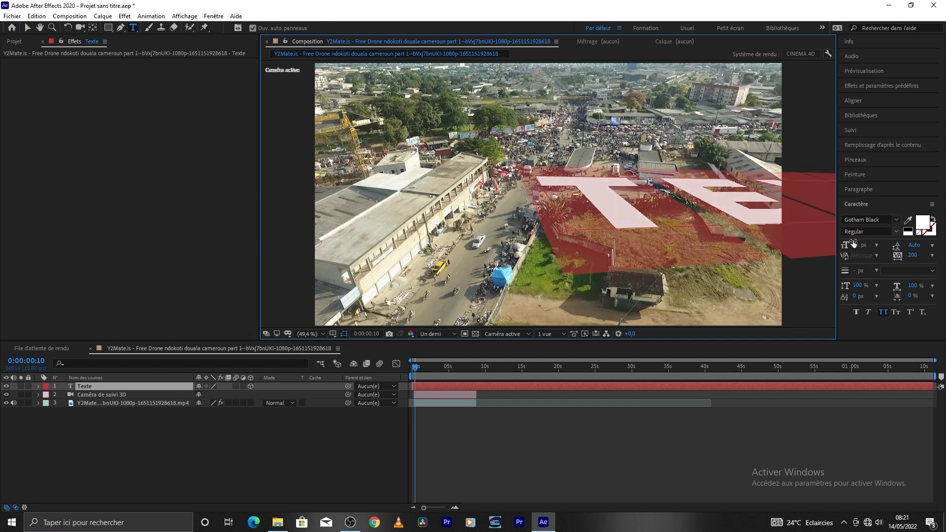
left_click_drag(855, 245, 839, 251)
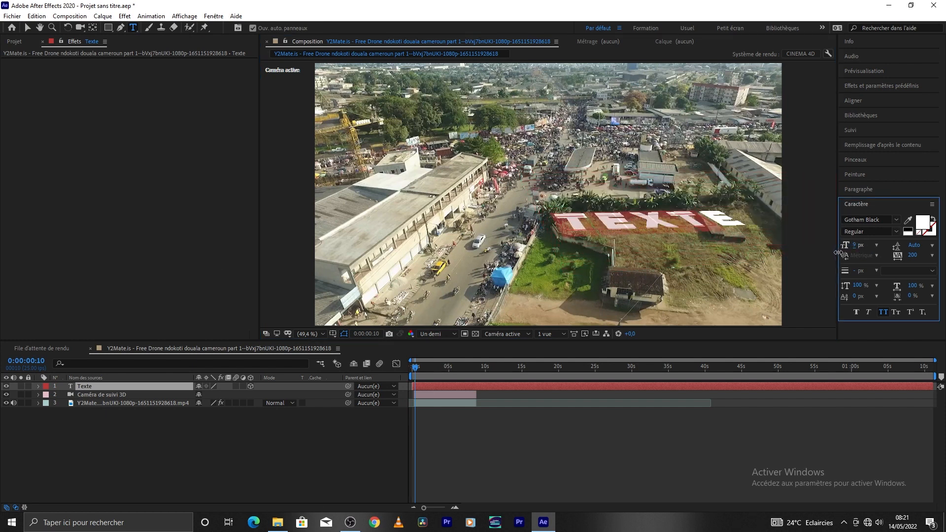
left_click(186, 449)
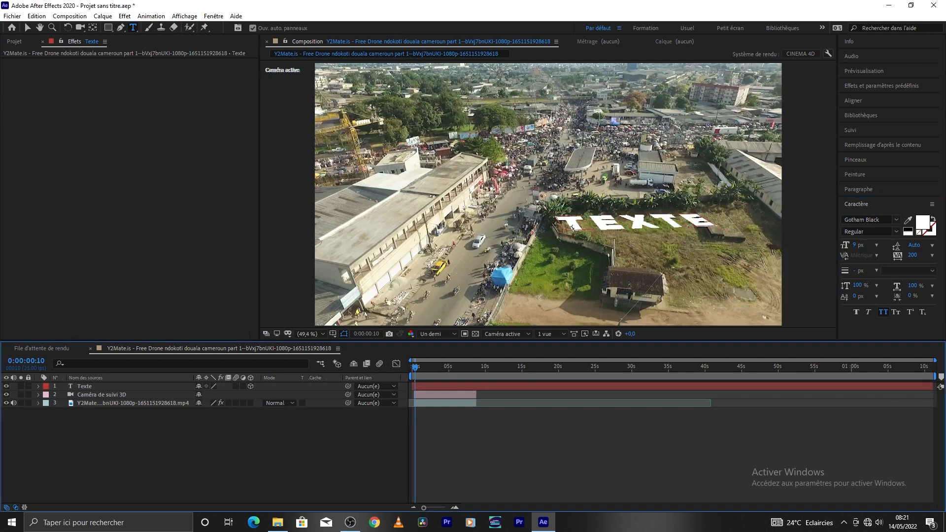
- Replace the tracked layer's placeholder text with "3D"
left_click(572, 227)
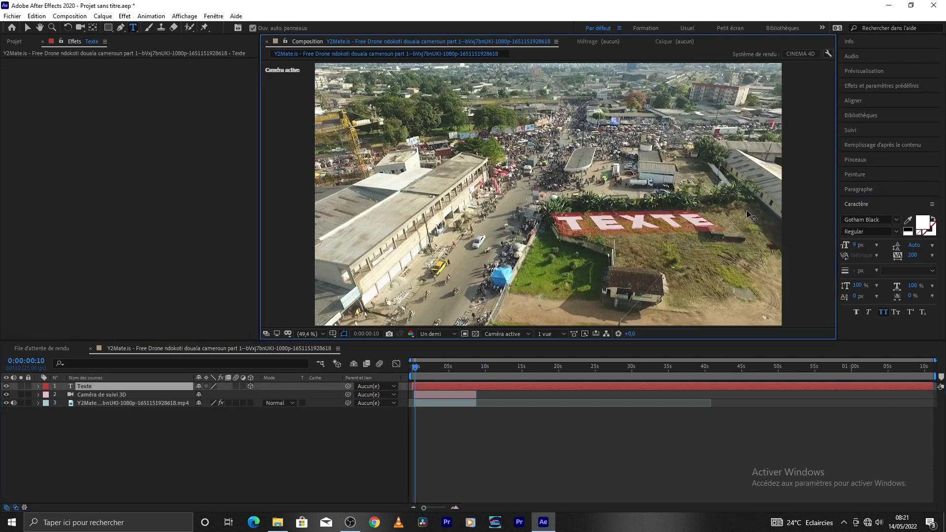
type("3")
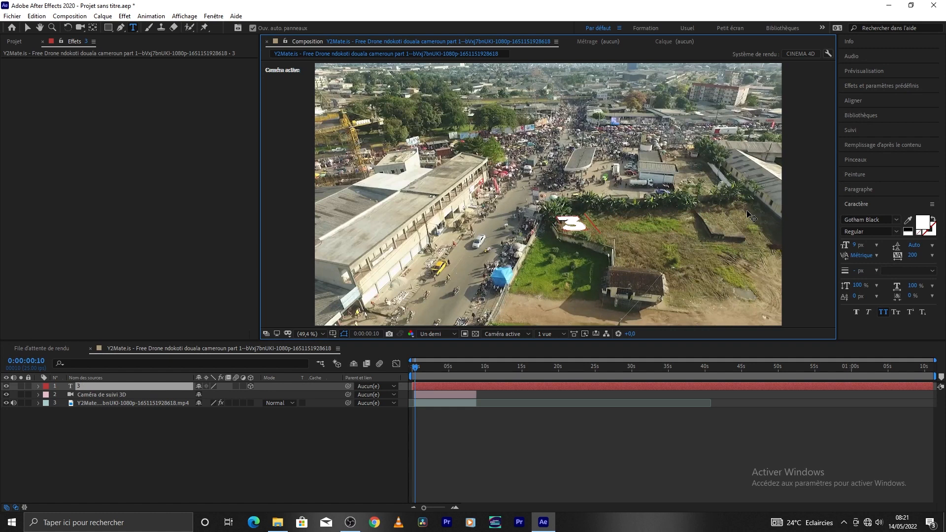
type("D")
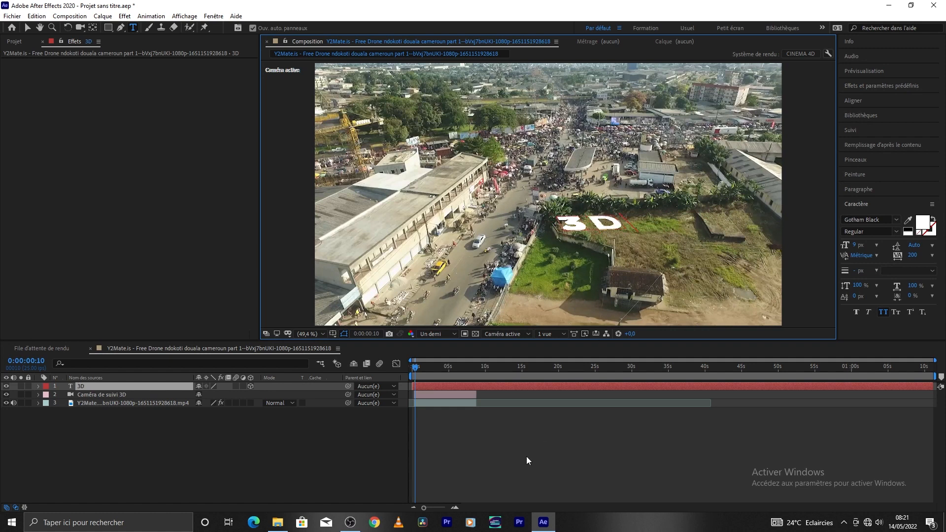
- Preview the tracked 3D text over the footage and set the current time to 0:00:01:22
left_click(508, 462)
key("space")
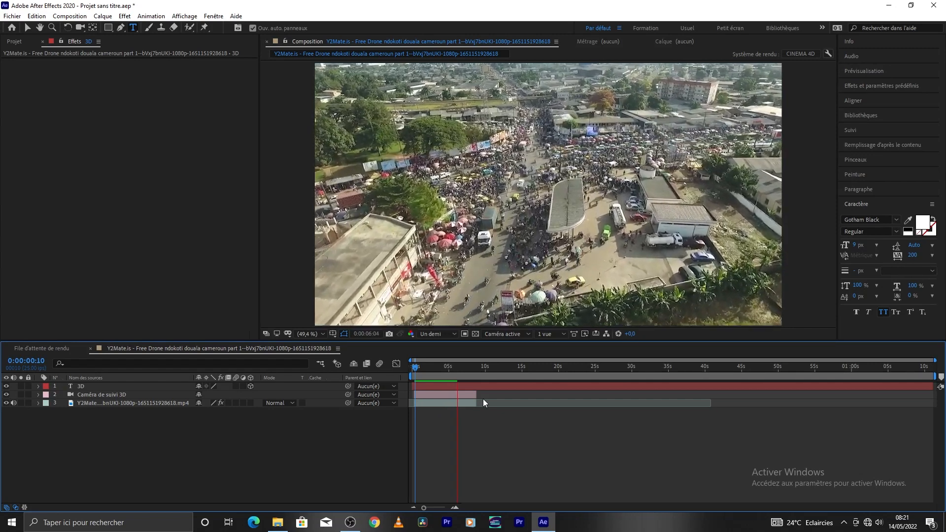
key("space")
left_click(445, 373)
left_click_drag(445, 375, 426, 378)
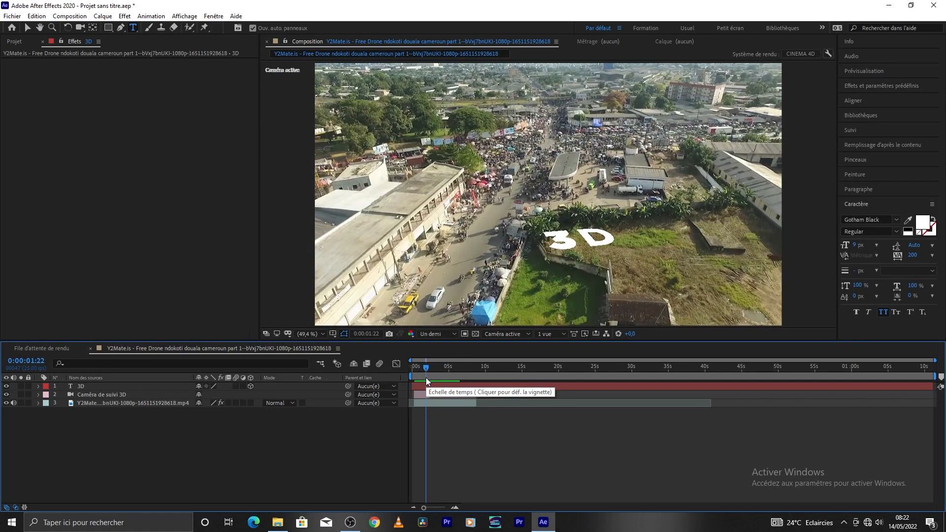
- Stand the "3D" text layer upright by setting Rotation X to 78°, Rotation Y to 26° and Rotation Z to -1°
left_click(439, 394)
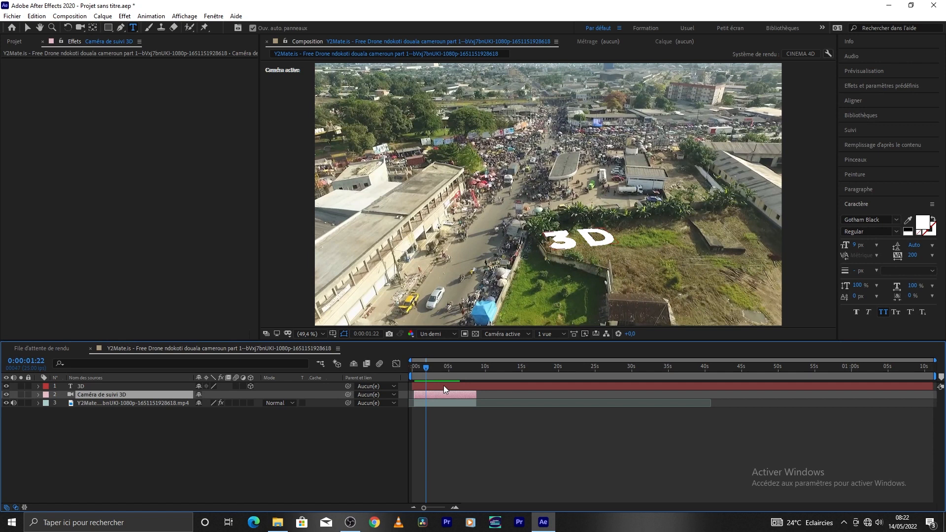
left_click(443, 386)
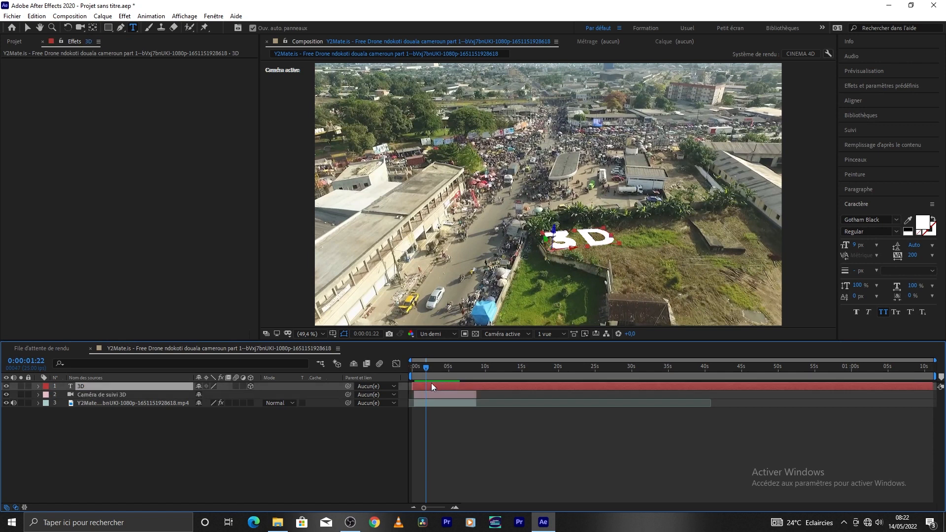
left_click(39, 386)
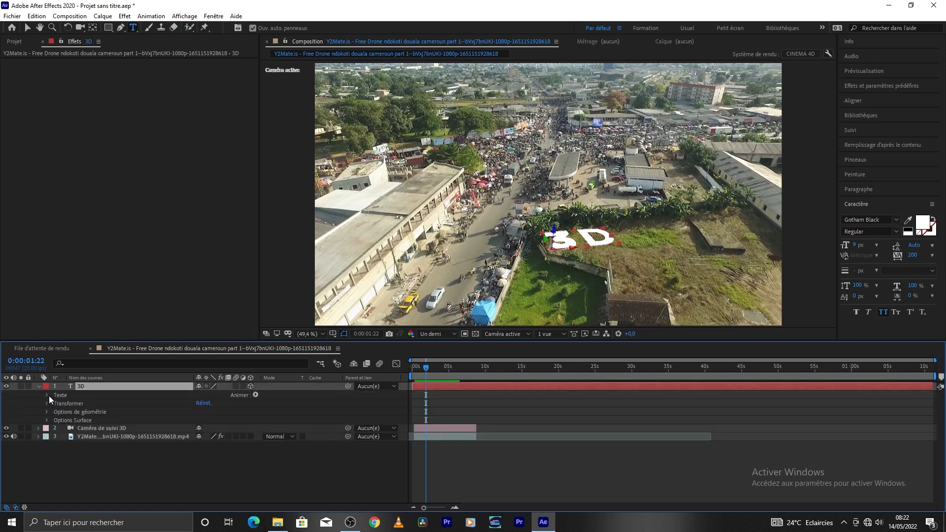
left_click(46, 402)
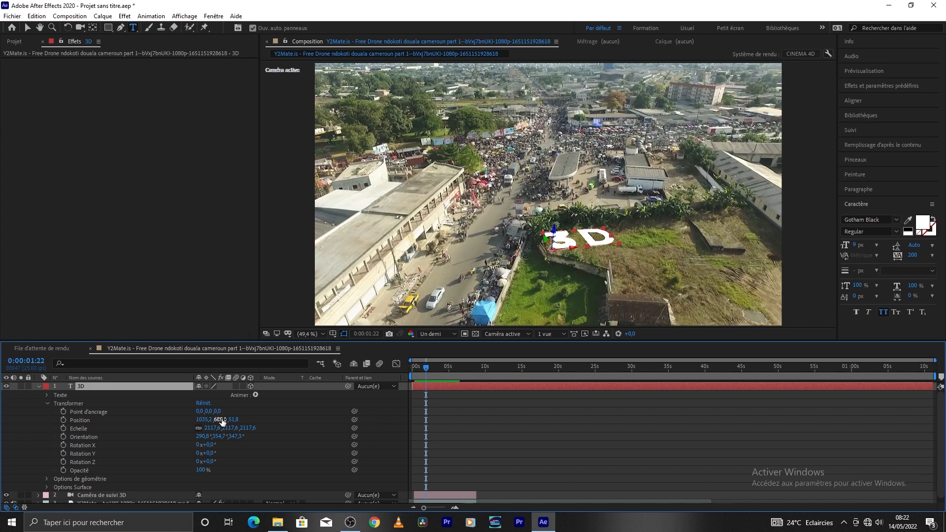
scroll(221, 457, "down", 1)
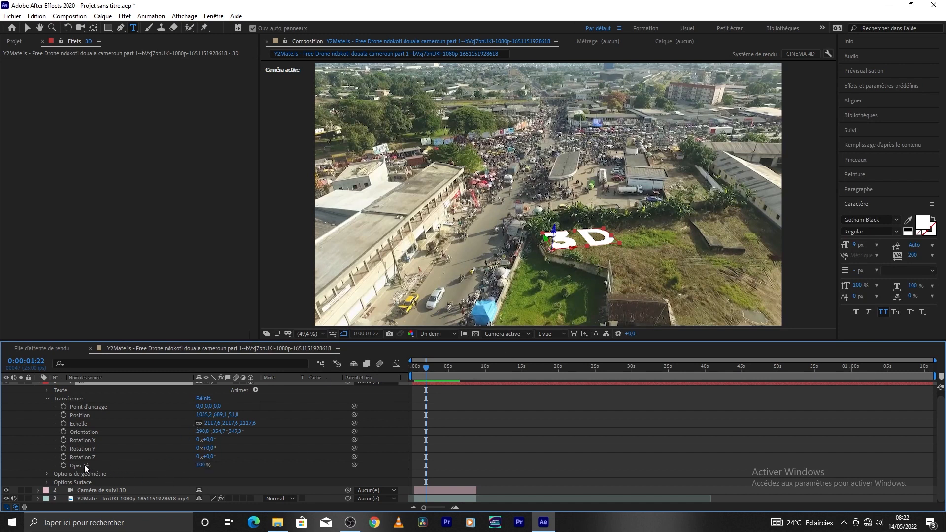
mouse_move(211, 455)
left_mouse_down()
mouse_move(221, 453)
mouse_move(209, 446)
mouse_move(217, 440)
mouse_move(242, 438)
mouse_move(218, 452)
mouse_move(203, 446)
mouse_move(216, 441)
left_mouse_up()
left_click(214, 441)
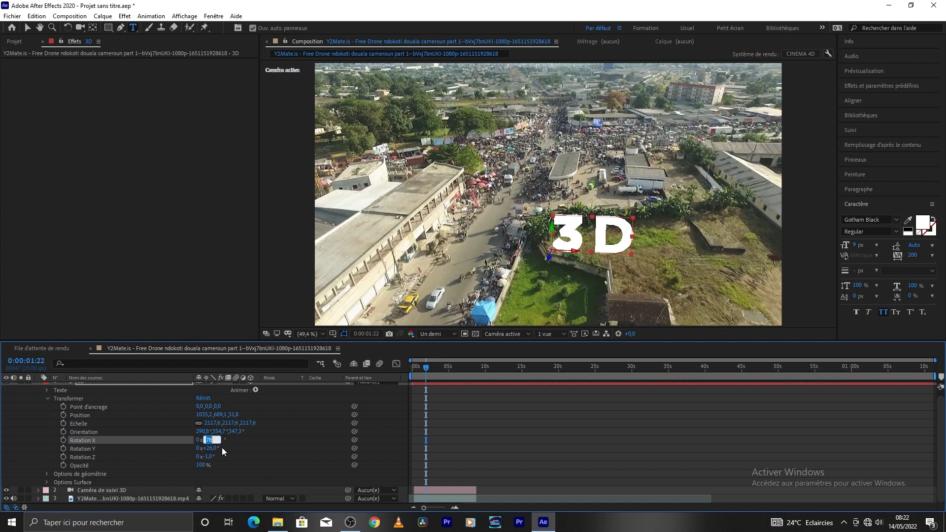
left_click(275, 454)
scroll(266, 436, "up", 1)
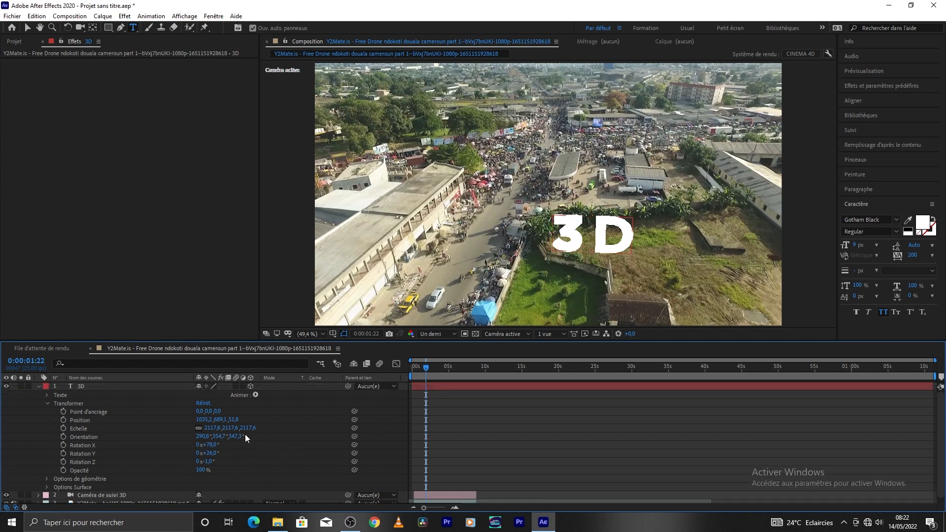
- Move the "3D" text over the road at position 874.2, 350.1, 6.8 and preview its motion
left_click_drag(207, 422, 19, 446)
left_click_drag(230, 420, 183, 419)
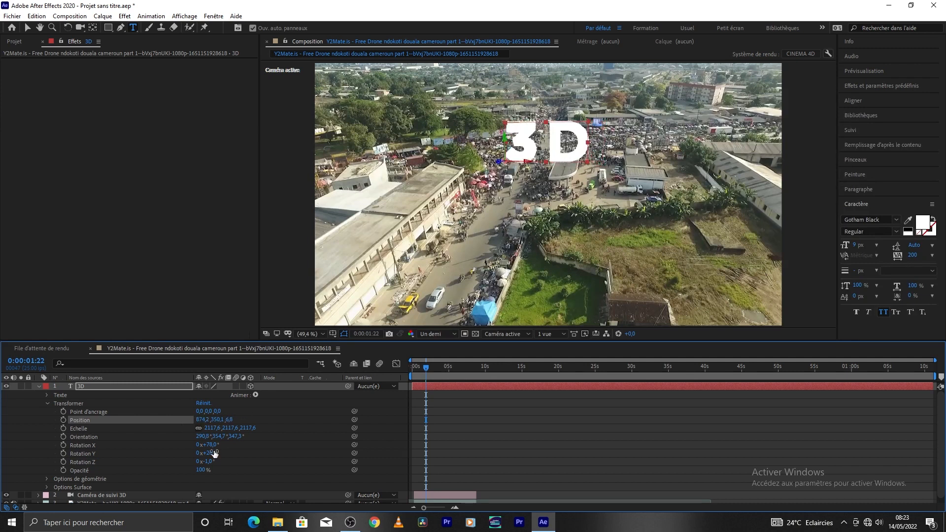
mouse_move(426, 371)
left_mouse_down()
mouse_move(413, 375)
mouse_move(425, 379)
left_mouse_up()
key("space")
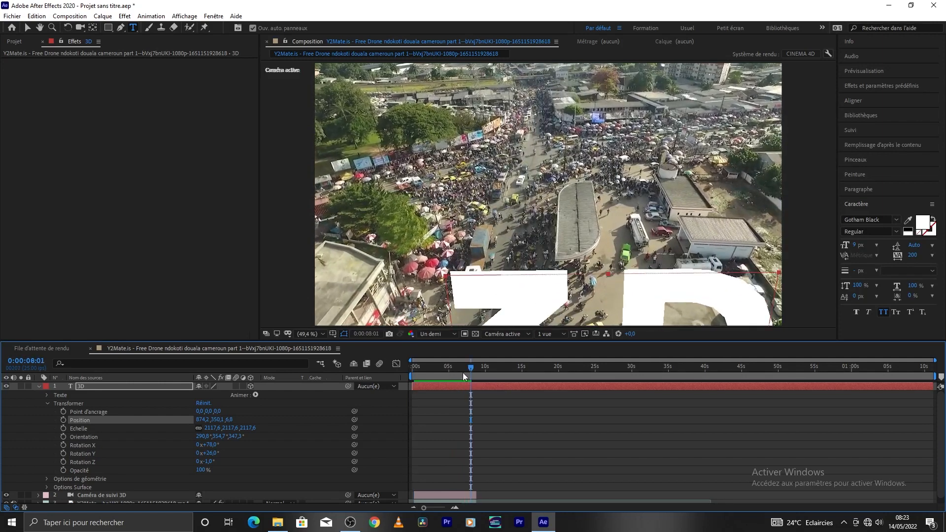
key("space")
- Extrude the "3D" text through its geometry options, setting the extrusion depth to 11
scroll(139, 445, "down", 2)
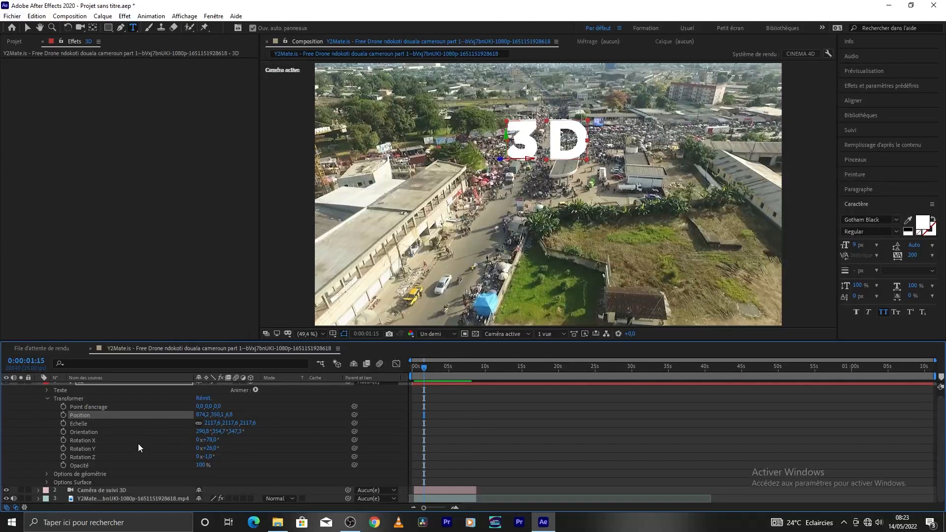
scroll(79, 449, "up", 2)
left_click(47, 404)
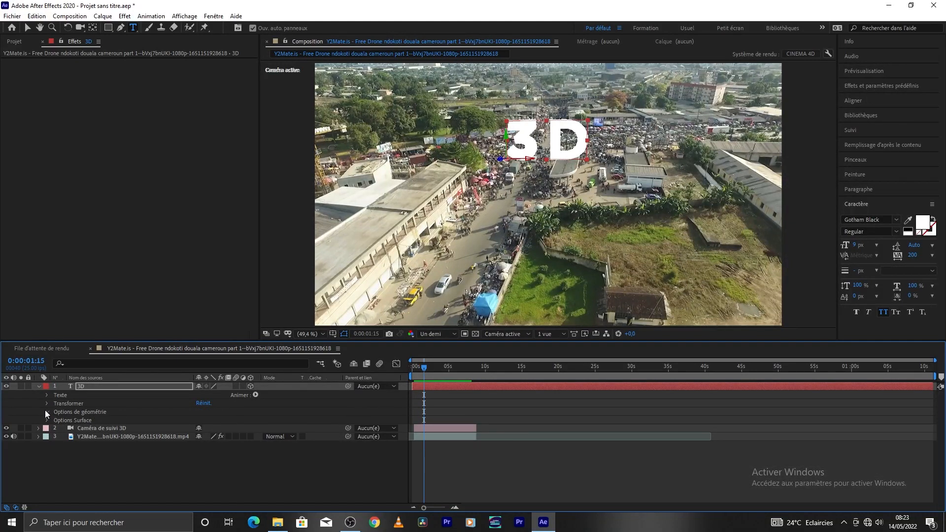
left_click(46, 412)
left_click_drag(200, 444, 289, 433)
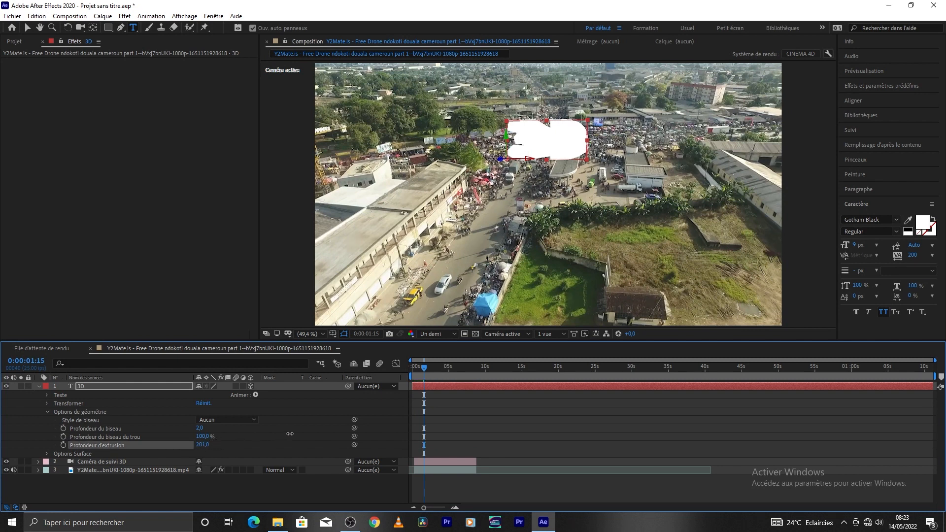
mouse_move(201, 444)
left_mouse_down()
mouse_move(192, 445)
mouse_move(204, 450)
left_mouse_up()
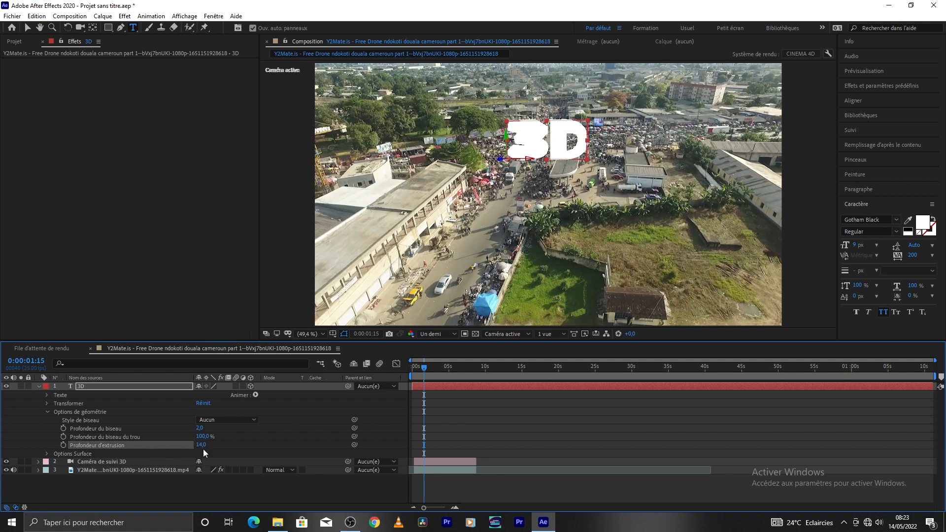
left_click(252, 441)
left_click_drag(425, 368, 447, 367)
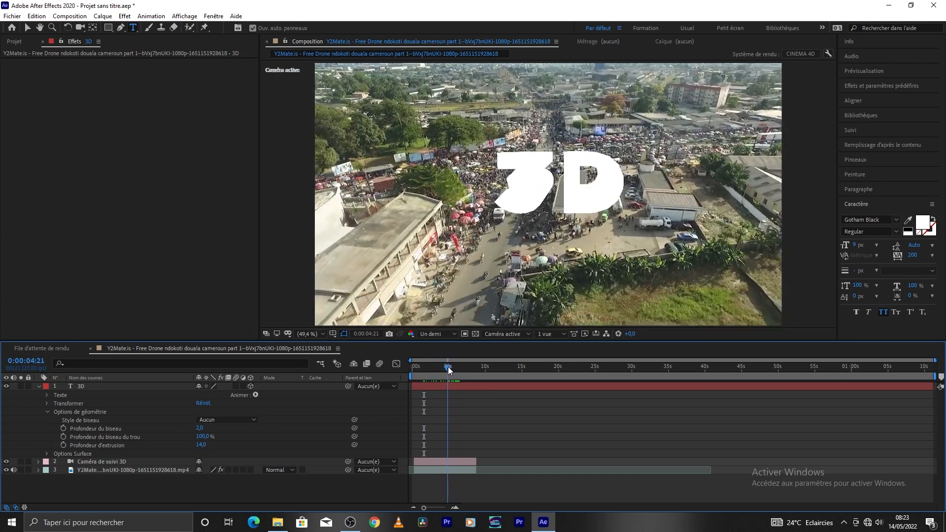
left_click_drag(202, 446, 200, 445)
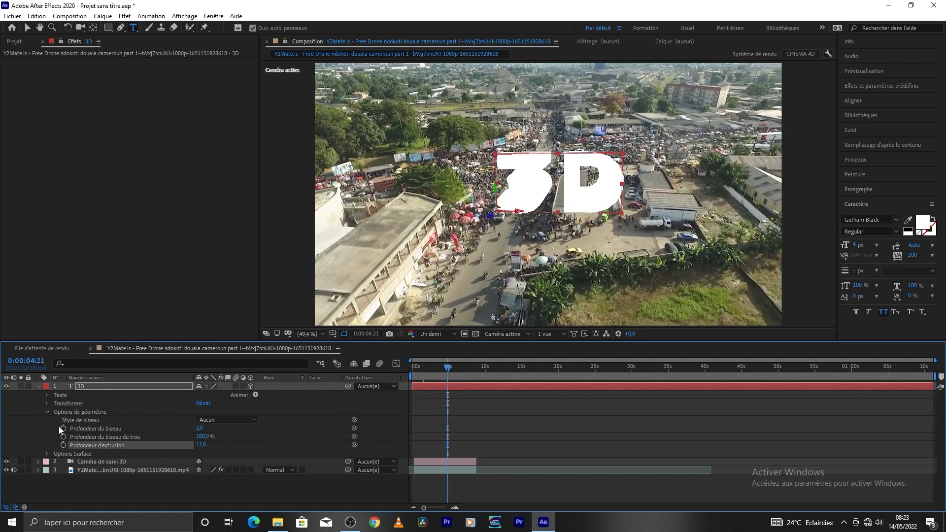
- Adjust the "3D" text's orientation to 76° for Rotation X and 14° for Rotation Y
left_click(47, 412)
left_click(46, 404)
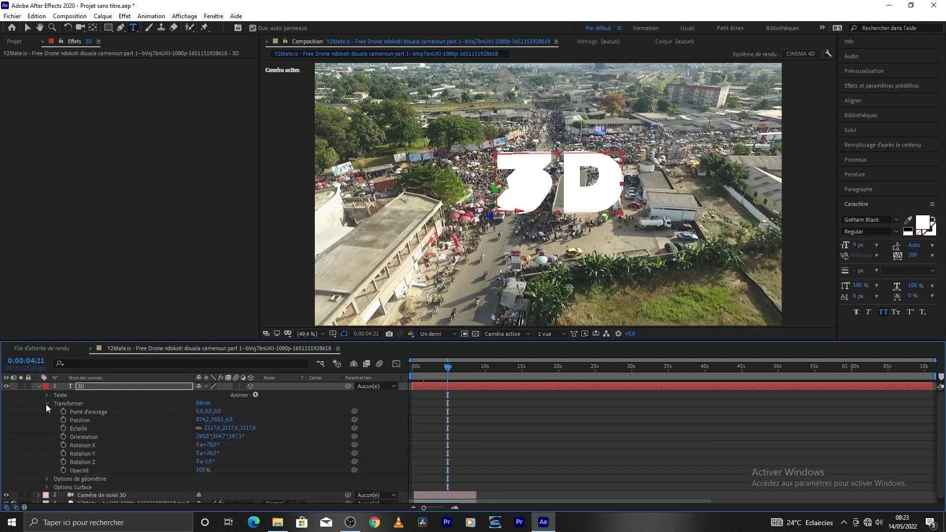
mouse_move(206, 463)
left_mouse_down()
mouse_move(210, 445)
mouse_move(206, 452)
left_mouse_up()
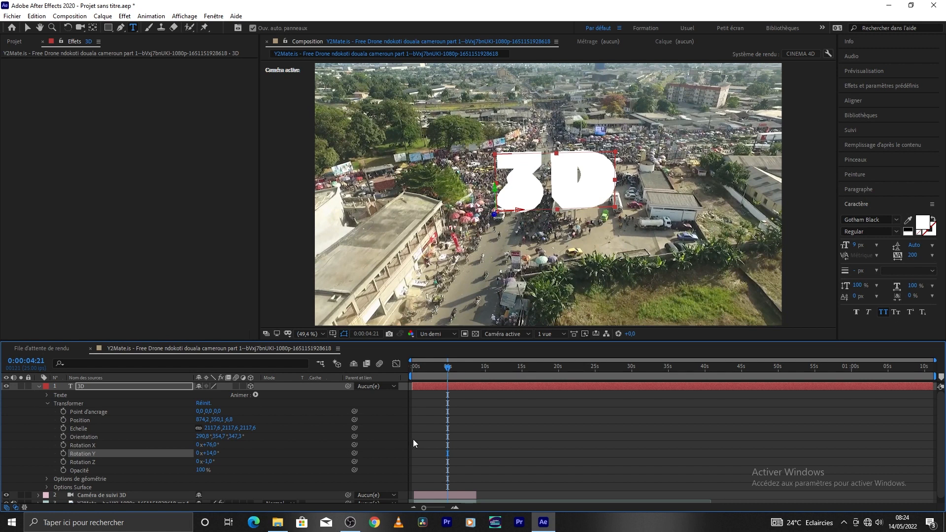
- Set the "3D" text's extrusion depth to 3 and review the result, ending at 0:00:04:14
scroll(131, 471, "down", 1)
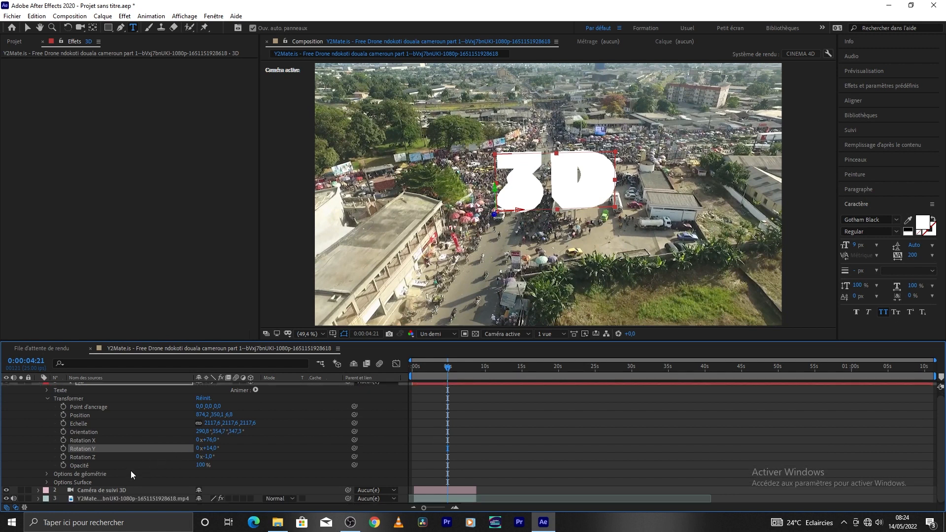
left_click(47, 474)
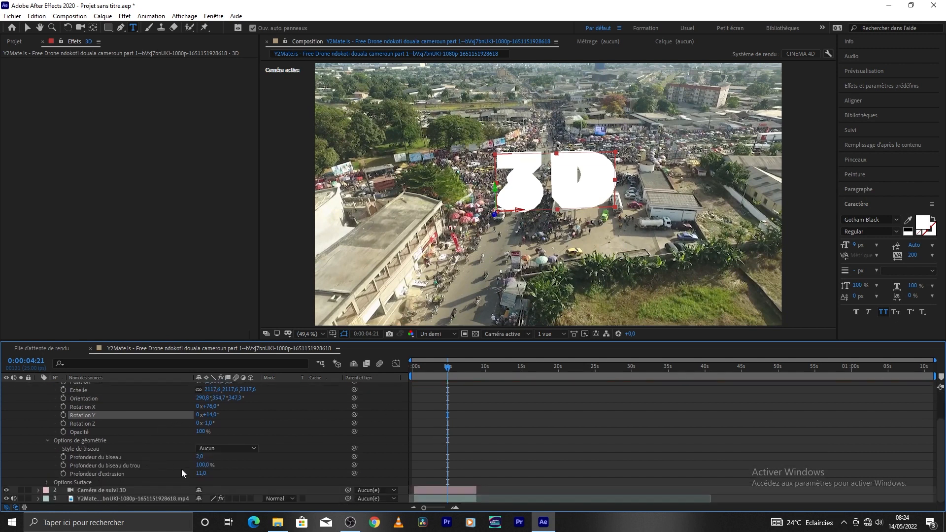
left_click_drag(201, 474, 194, 473)
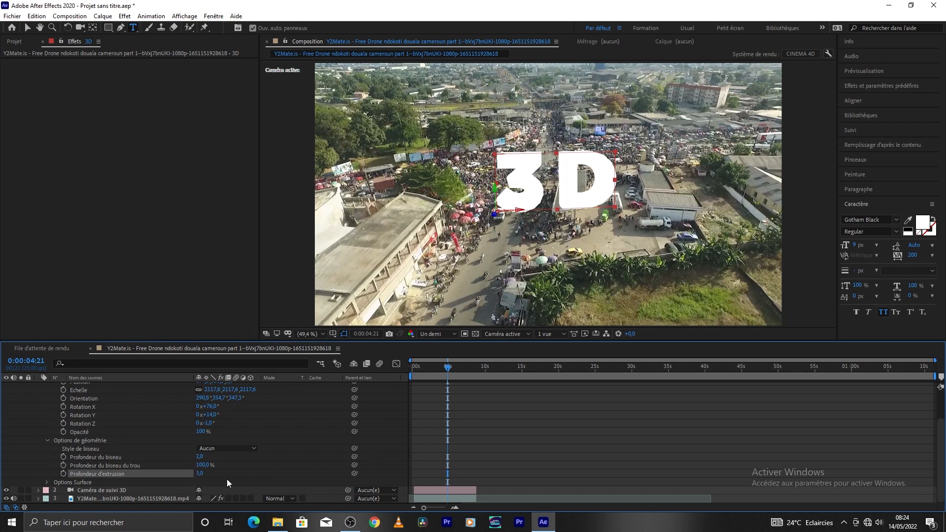
key("space")
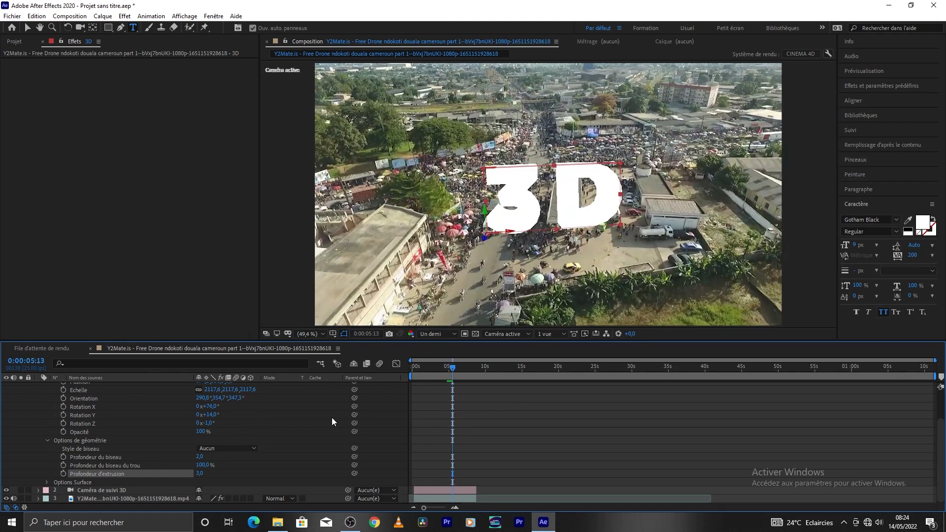
scroll(43, 418, "up", 3)
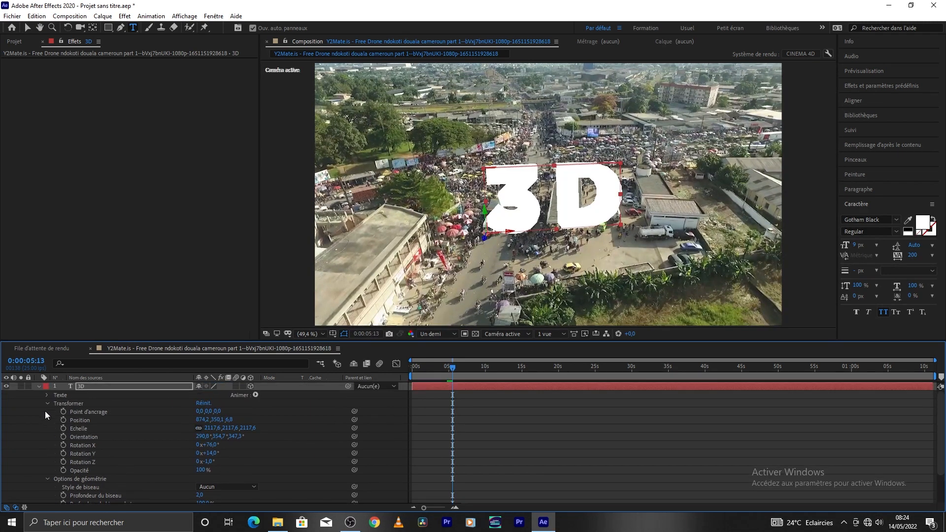
left_click(39, 387)
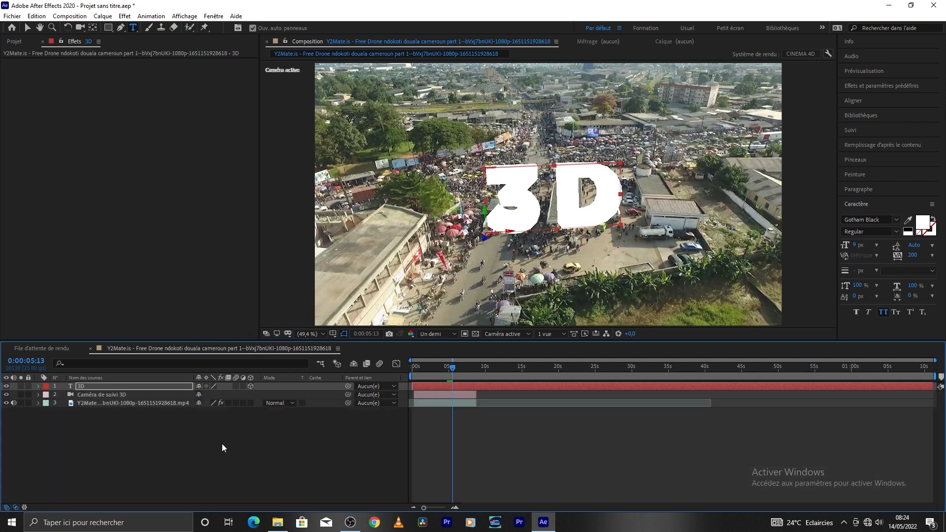
left_click(376, 419)
left_click_drag(486, 377, 445, 380)
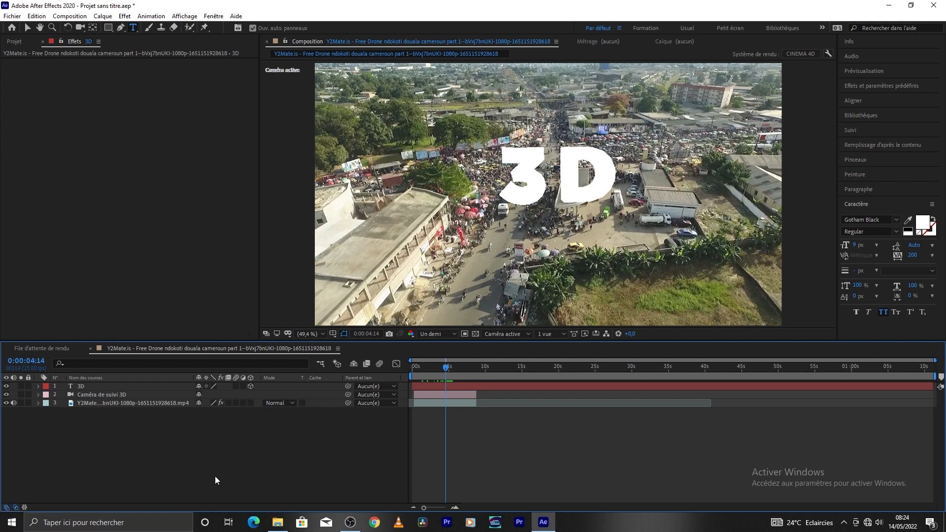
- Create a new ambient light layer (Ambiante) in the composition and deselect it
right_click(249, 444)
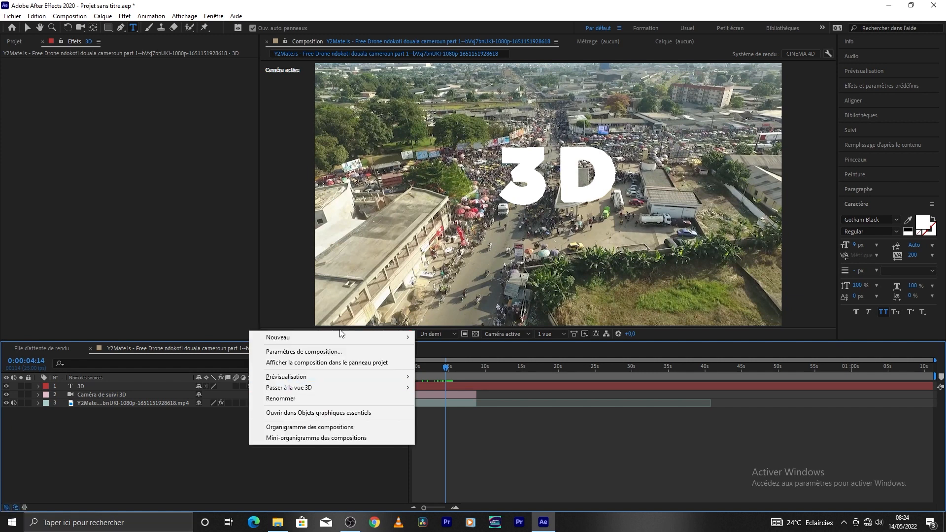
mouse_move(348, 333)
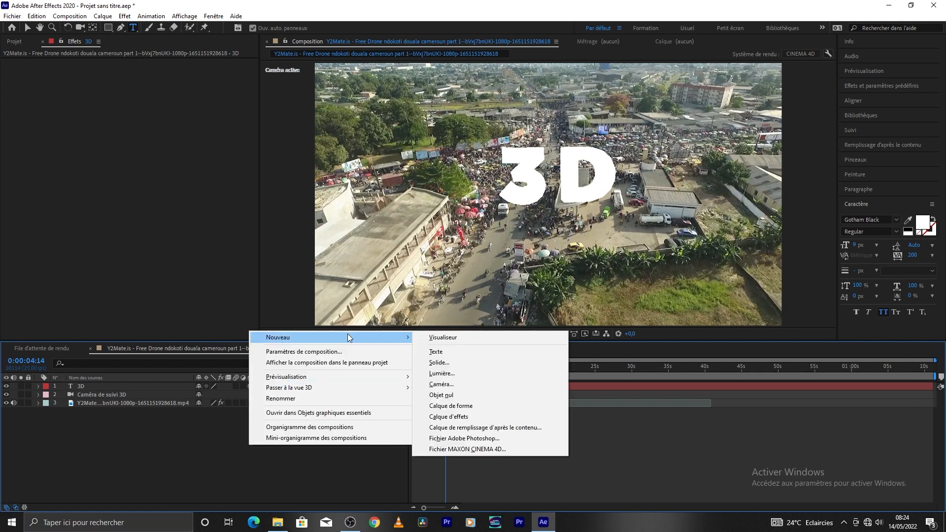
left_click(451, 374)
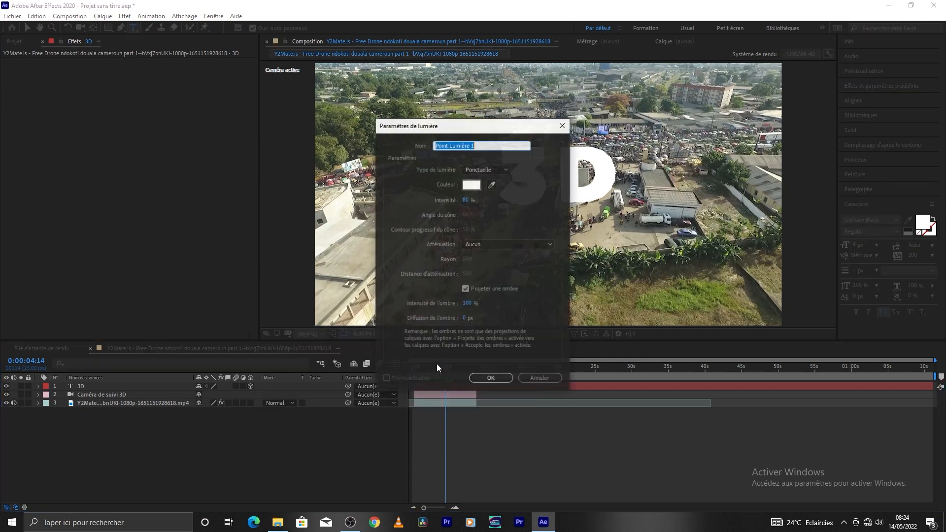
left_click(505, 170)
left_click(497, 211)
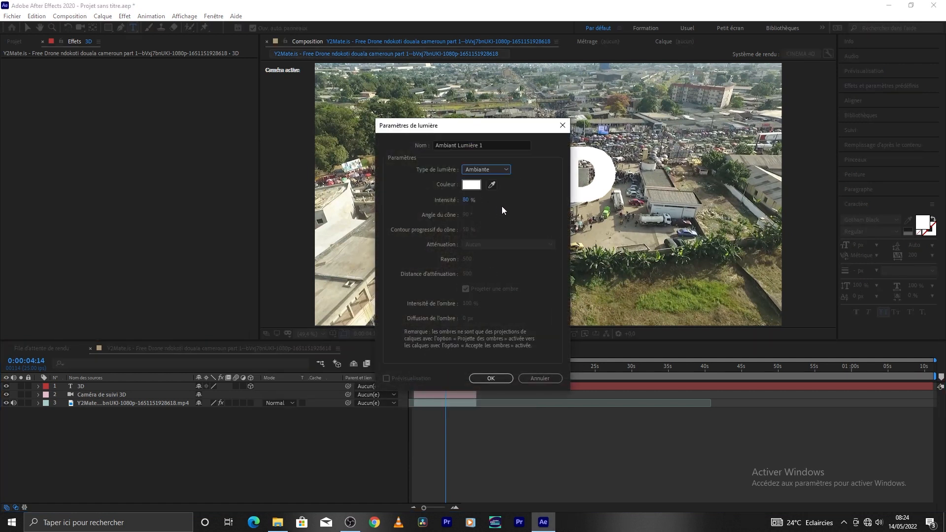
left_click(492, 378)
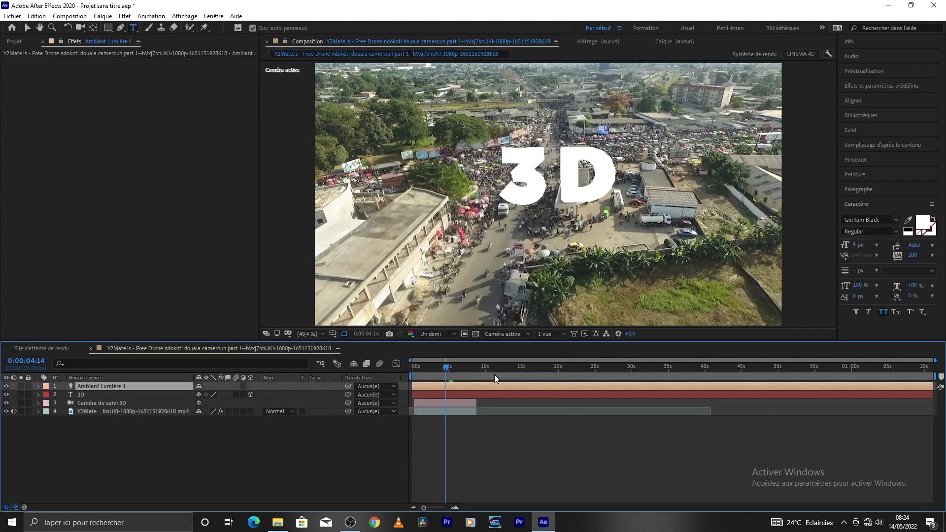
left_click(267, 444)
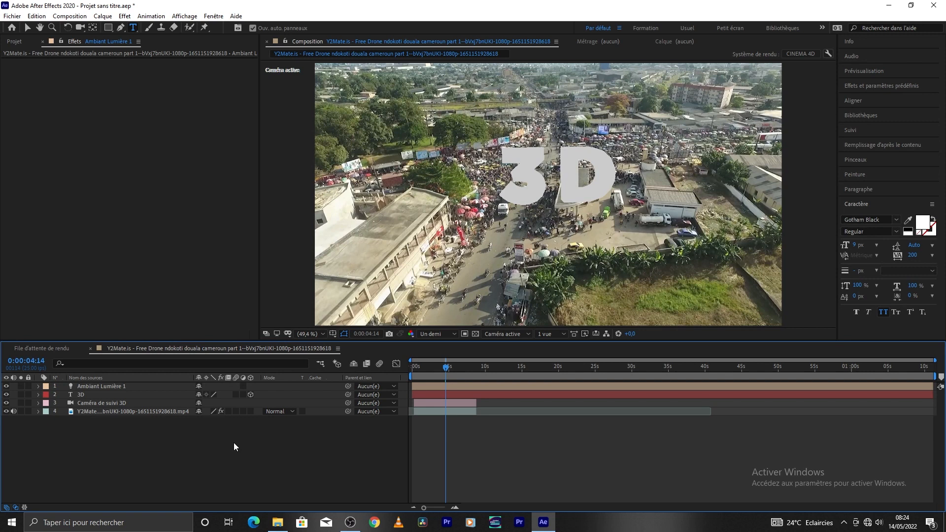
- Create a new point light layer (Ponctuelle) in the composition with the default settings
right_click(234, 443)
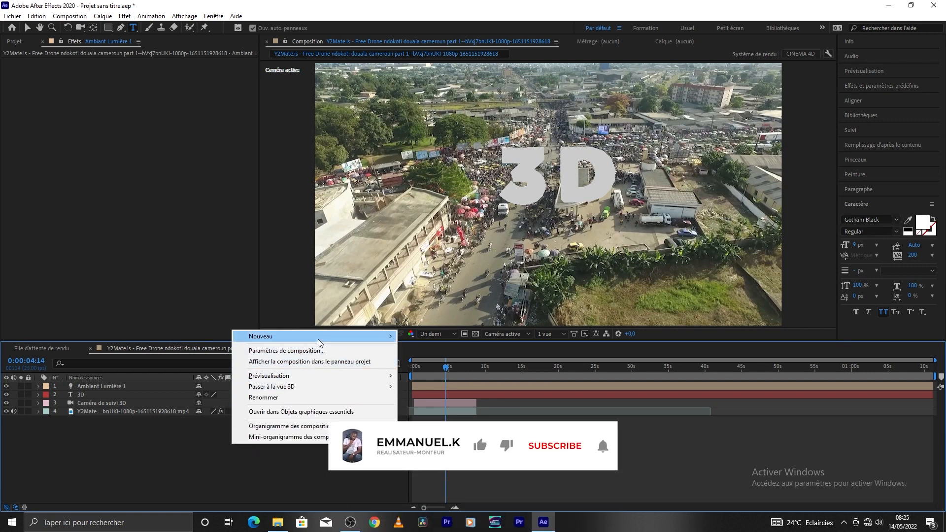
left_click(427, 372)
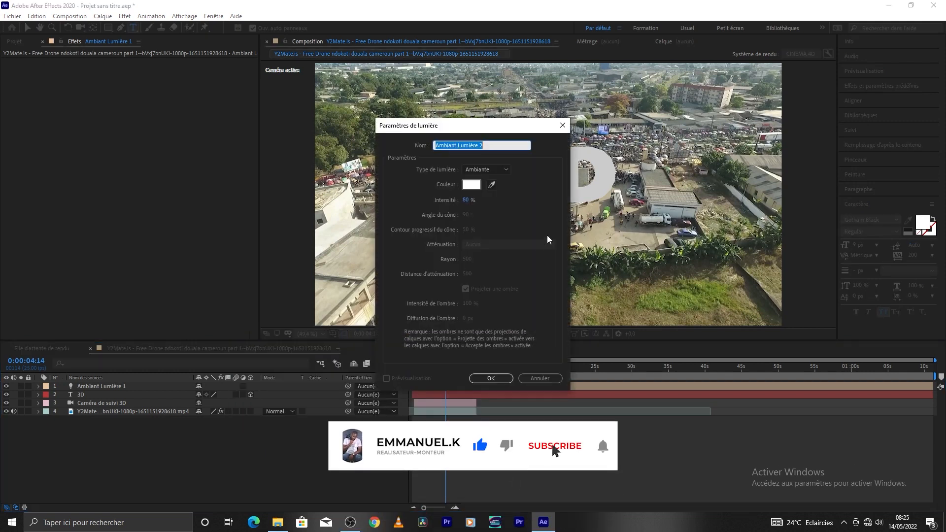
left_click(507, 171)
left_click(500, 198)
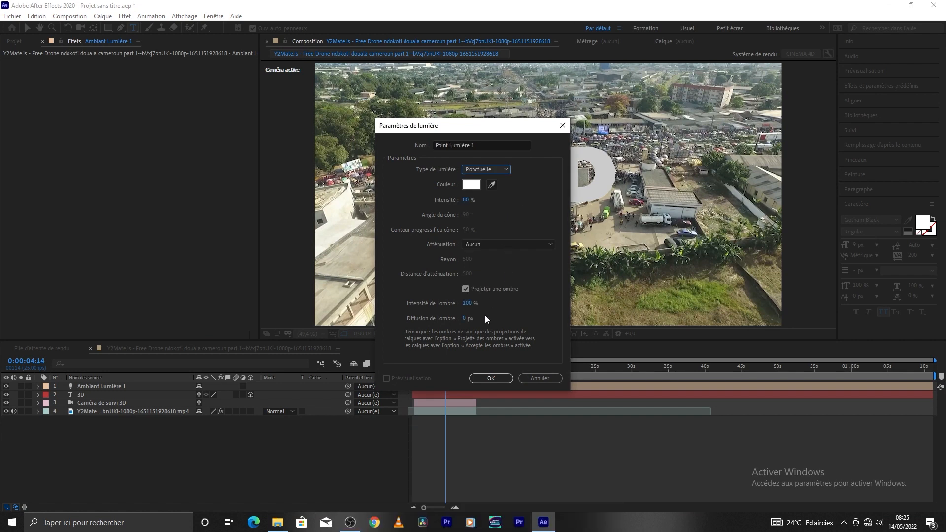
left_click(491, 379)
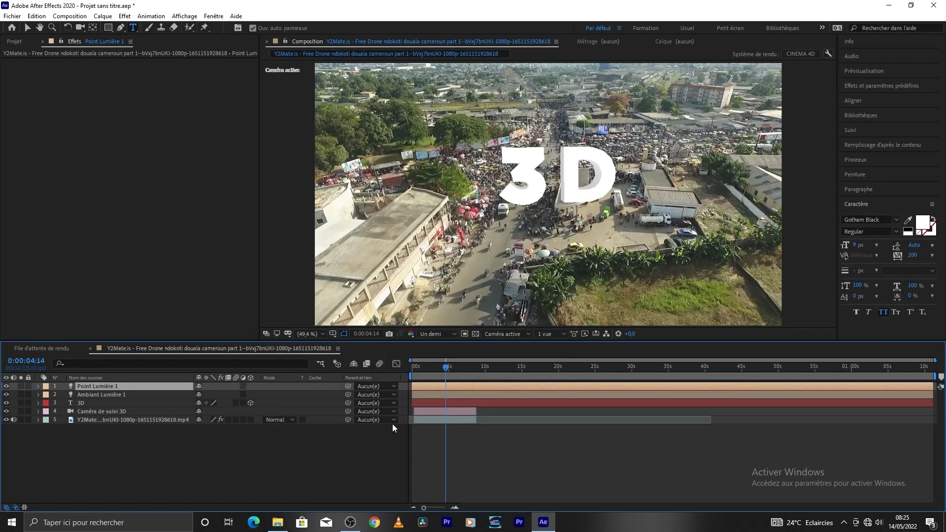
- Preview the lit "3D" text from 0:00:01:12 and move the current time to 0:00:06:05
left_click_drag(446, 374, 426, 373)
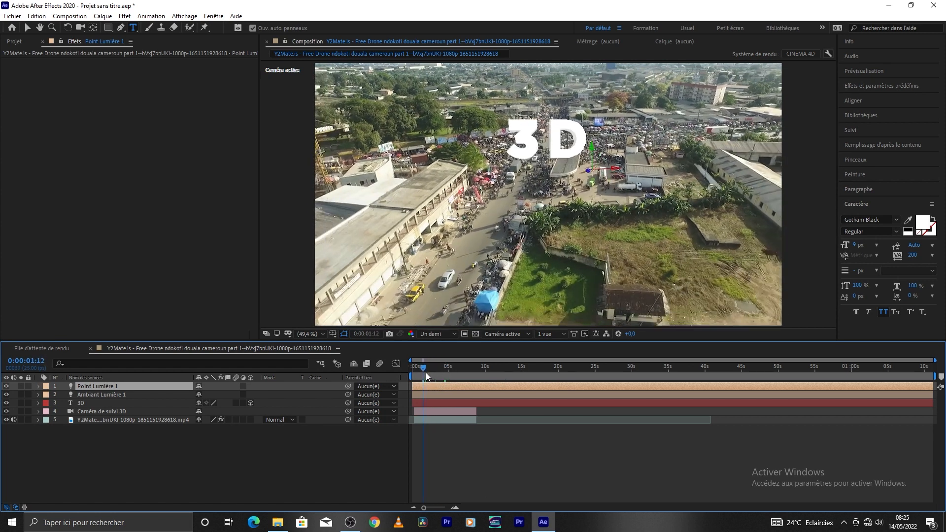
key("space")
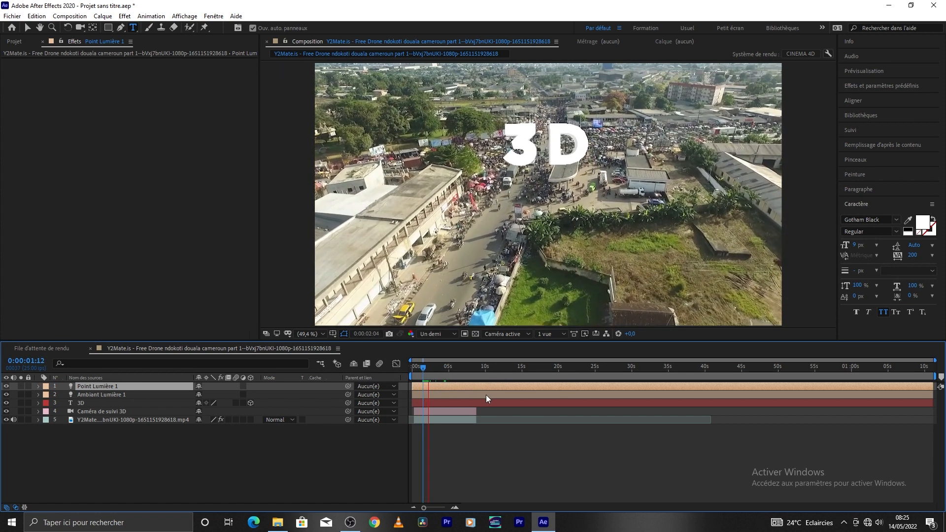
left_click_drag(429, 367, 458, 368)
left_click(129, 433)
- Reveal the transform and light options of Point Lumière 1 and set its Position to X 1091 and Y 517
left_click(109, 387)
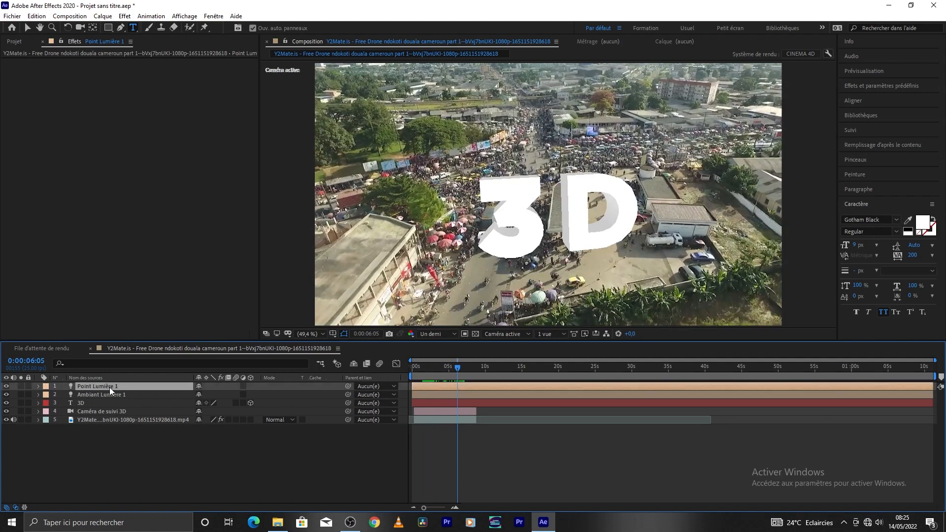
left_click(38, 385)
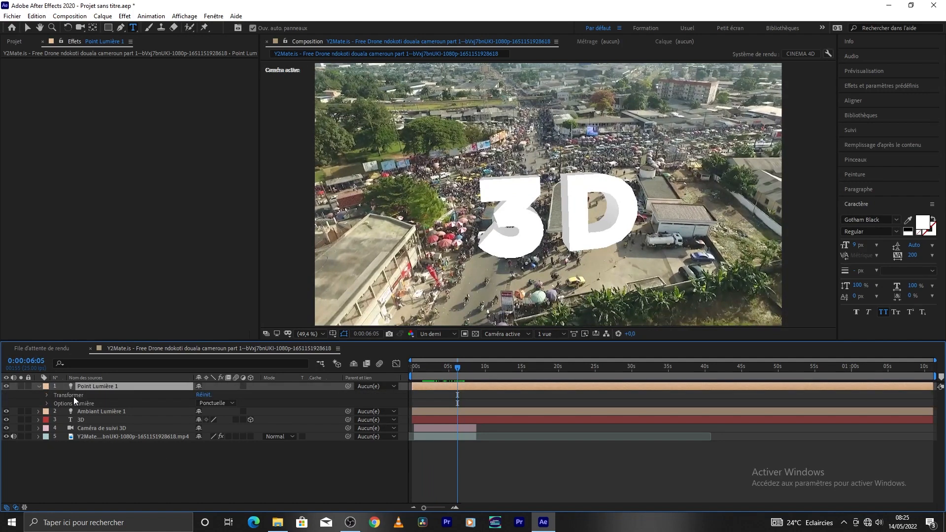
left_click(73, 395)
left_click(16, 42)
left_click(104, 208)
left_click(93, 386)
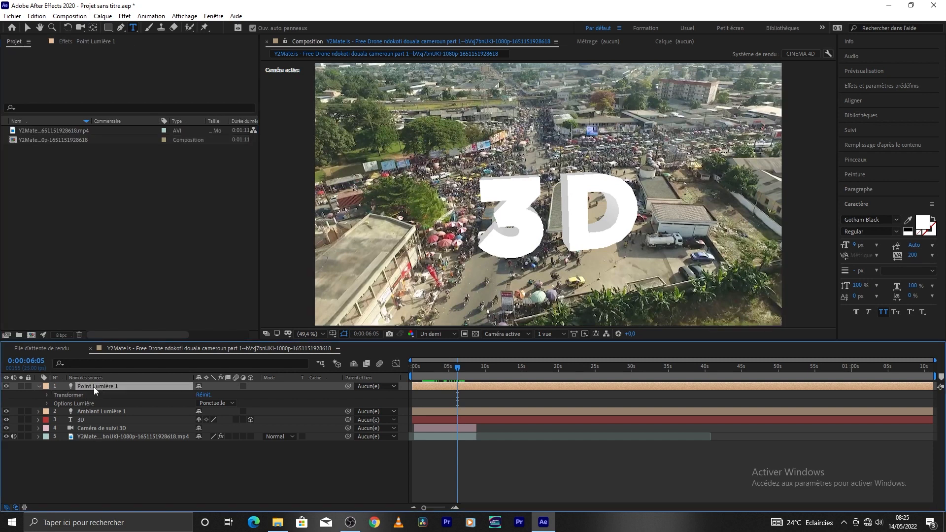
left_click(47, 395)
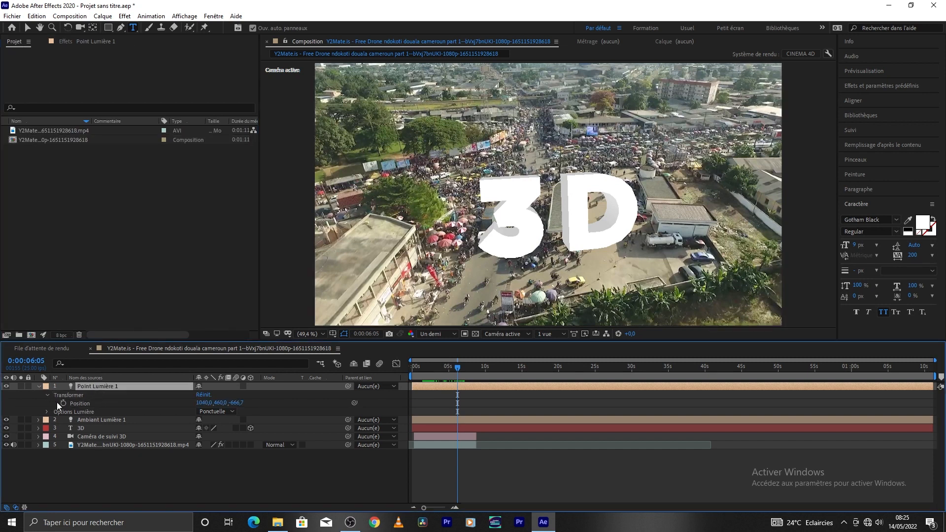
left_click(47, 412)
scroll(39, 424, "down", 1)
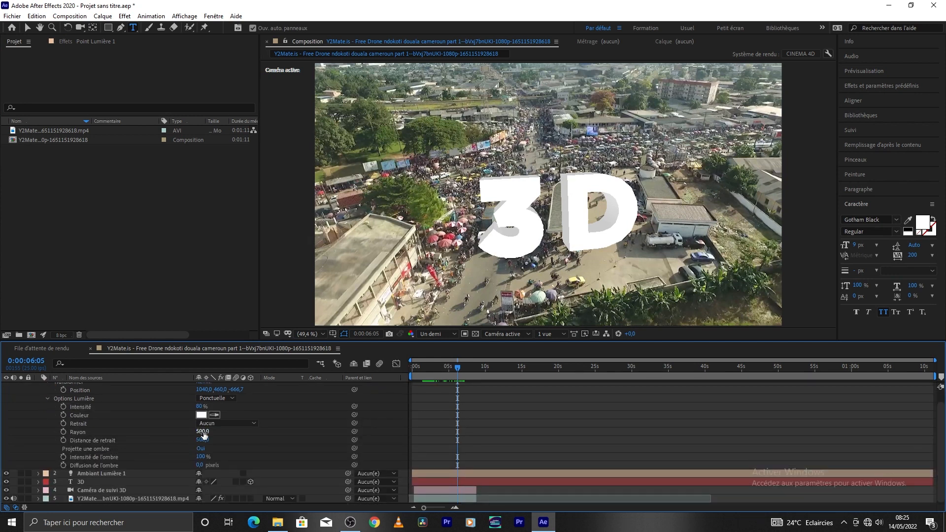
scroll(230, 451, "up", 1)
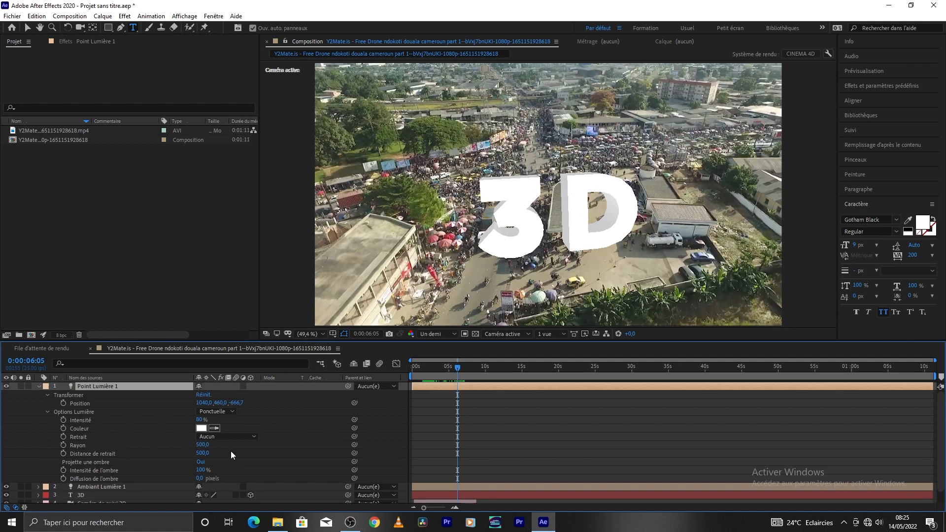
mouse_move(206, 405)
left_mouse_down()
mouse_move(173, 406)
mouse_move(199, 403)
left_mouse_up()
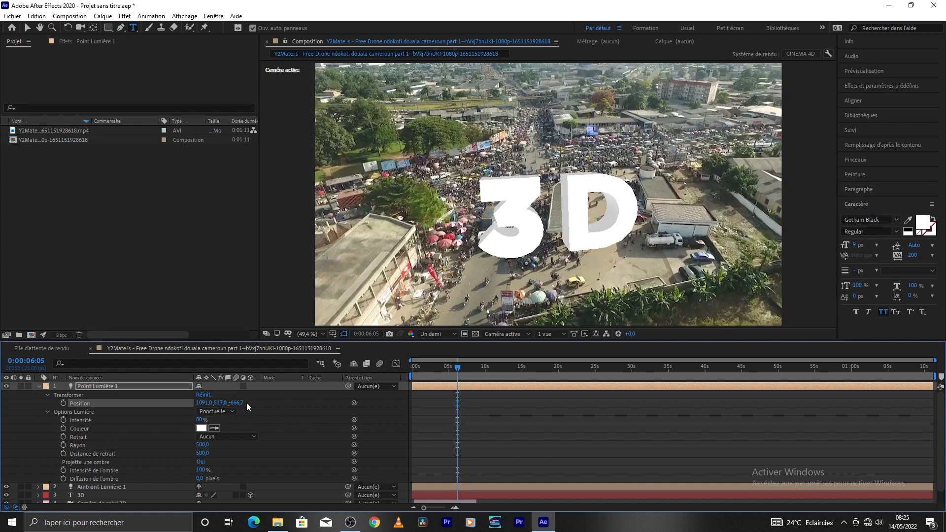
scroll(258, 412, "down", 1)
scroll(237, 417, "up", 1)
- Try the Concentrée light type on Point Lumière 1 and switch it back to Ponctuelle
left_click(222, 412)
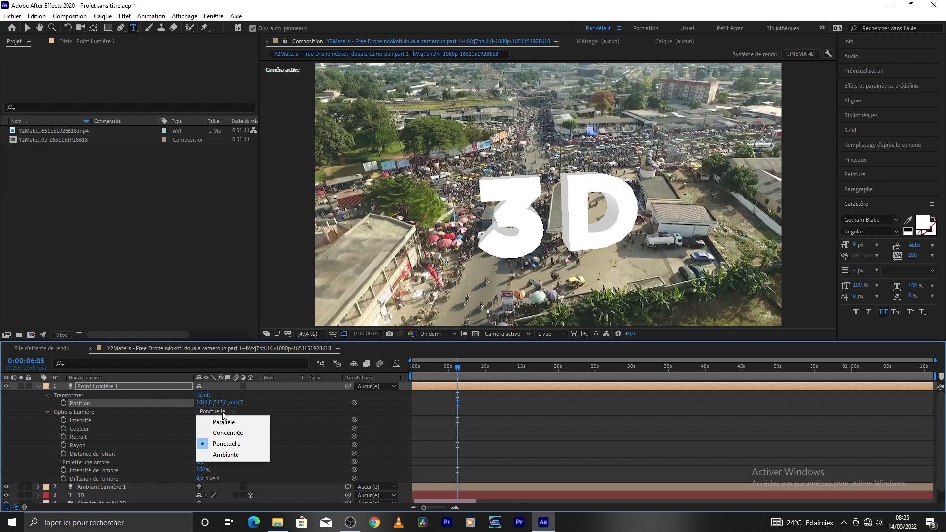
left_click(242, 432)
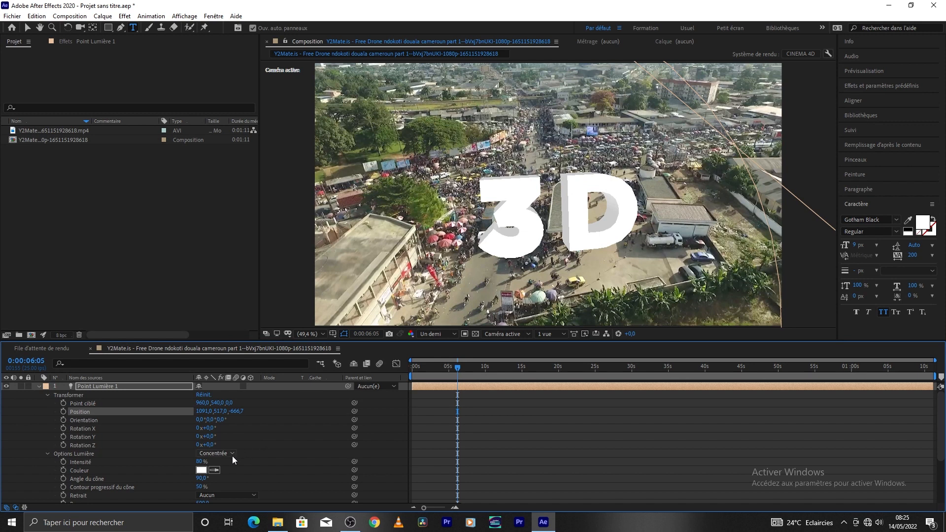
left_click(217, 453)
left_click(235, 486)
left_click(232, 434)
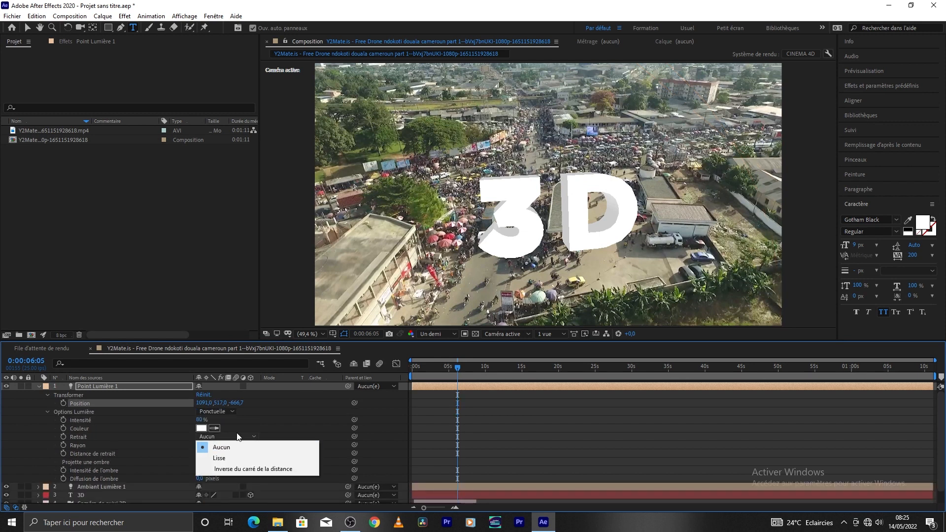
left_click(237, 416)
- Change Point Lumière 1 to the Concentrée light type and set its cone angle to 54°
left_click(232, 412)
left_click(231, 433)
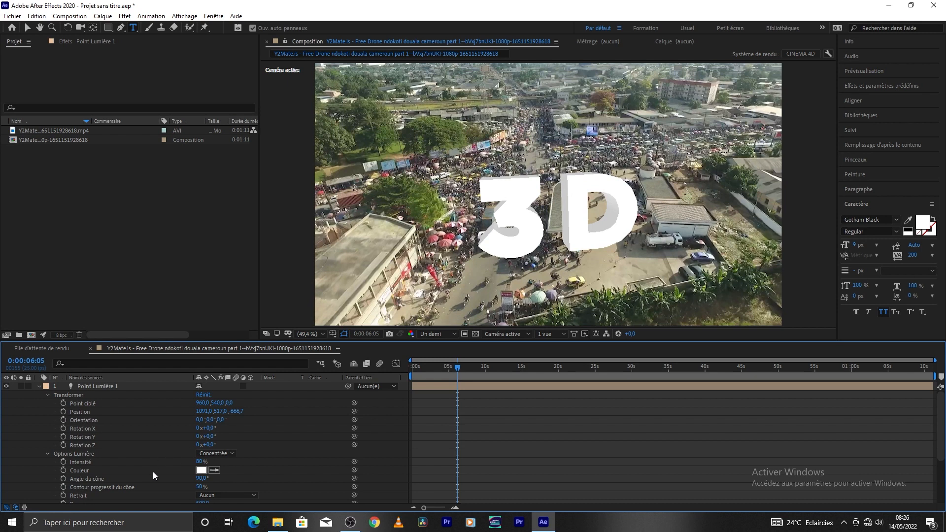
scroll(153, 472, "down", 2)
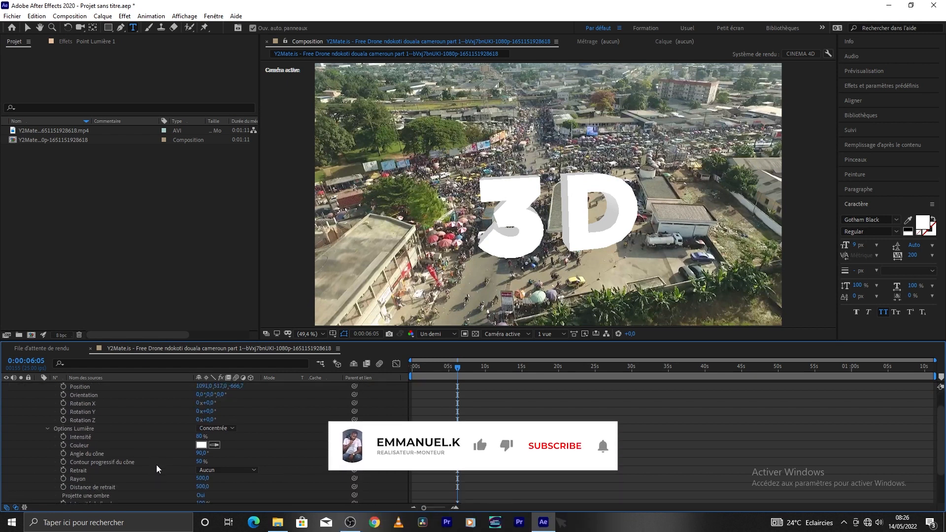
scroll(156, 465, "up", 3)
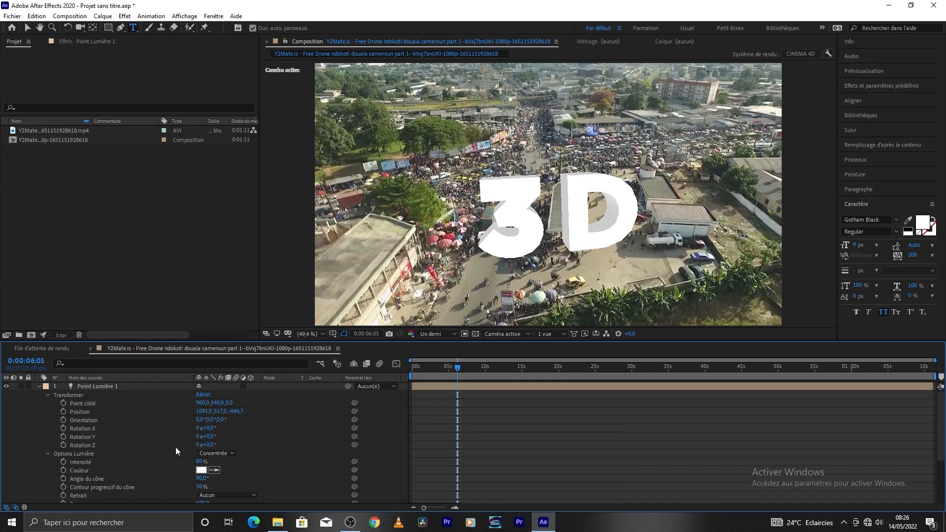
scroll(175, 447, "down", 1)
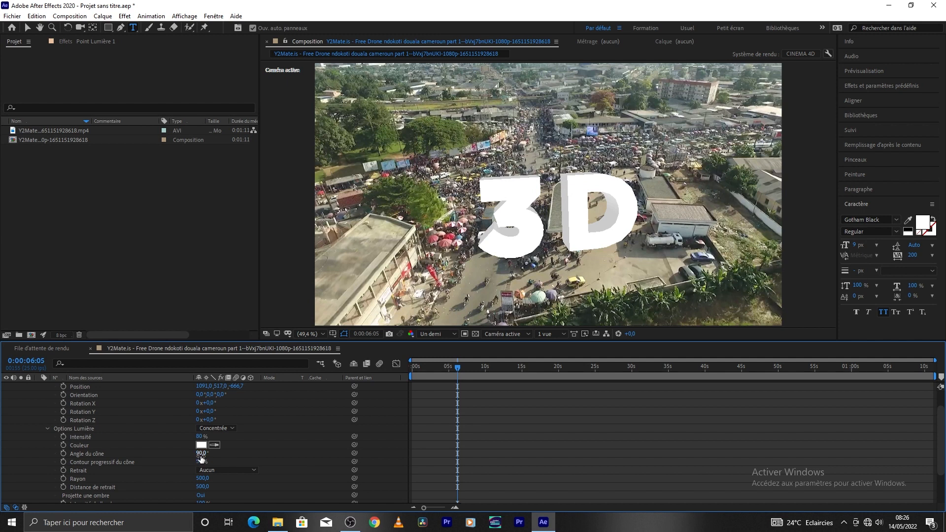
left_click_drag(201, 452, 181, 452)
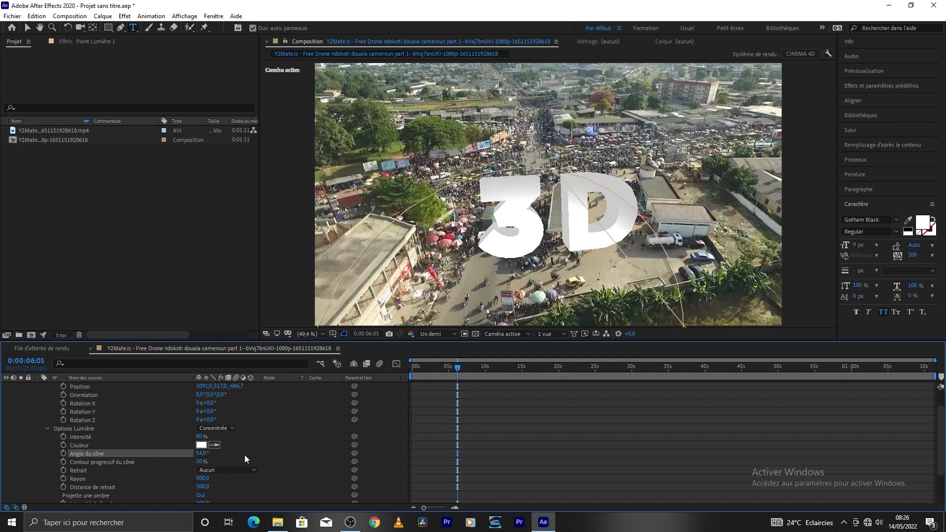
- Set the Concentrée light's cone feather (Contour progressif du cône) to 57 % and its Distance de retrait to 554
scroll(244, 454, "down", 1)
mouse_move(200, 437)
left_mouse_down()
mouse_move(220, 432)
mouse_move(175, 432)
mouse_move(191, 432)
left_mouse_up()
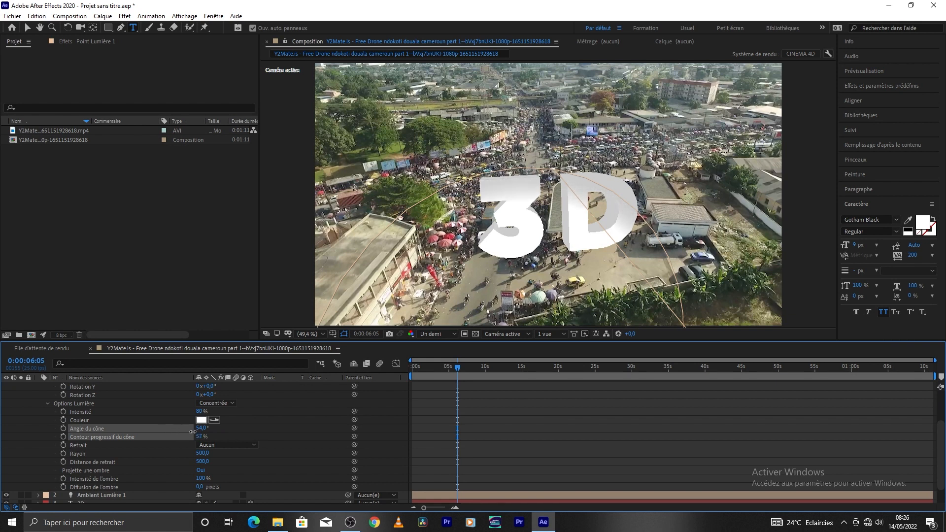
scroll(264, 433, "down", 2)
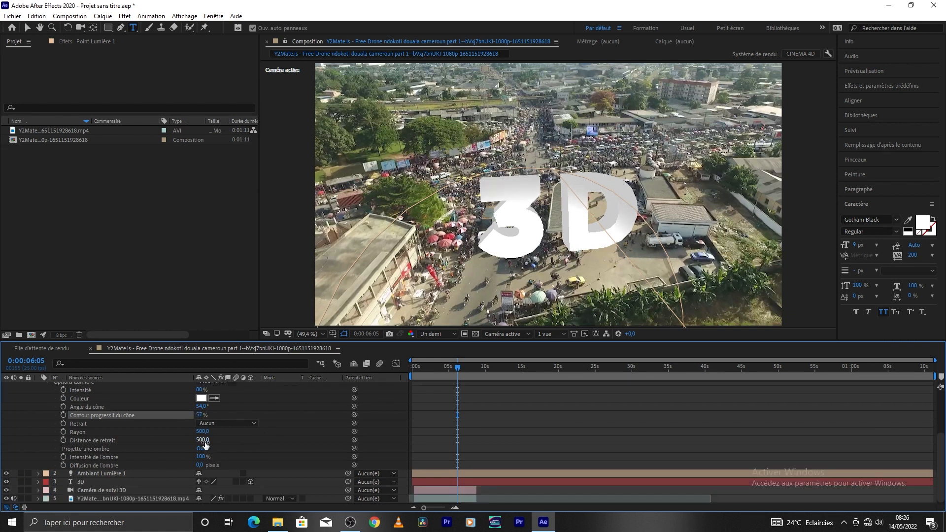
left_click_drag(205, 442, 219, 436)
left_click(259, 435)
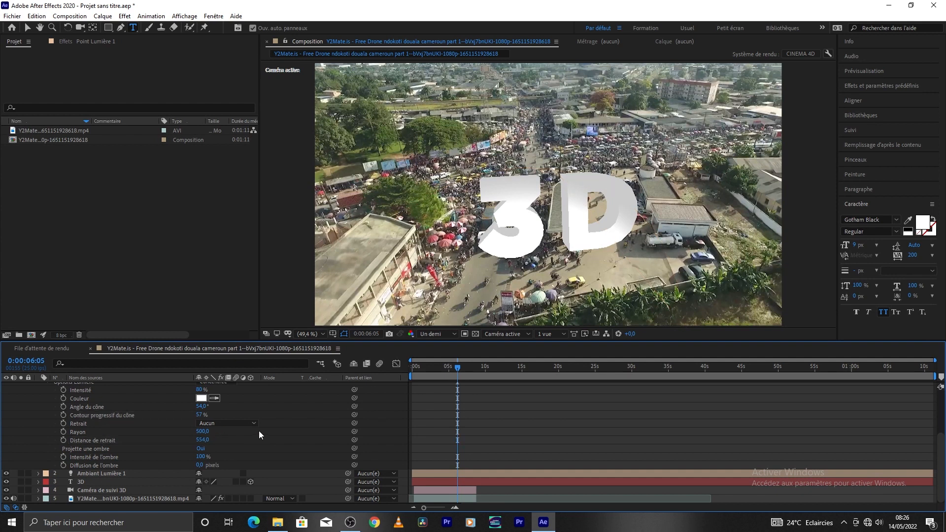
- Set the Concentrée light's Point ciblé to 1086, 439, 408
scroll(276, 432, "up", 6)
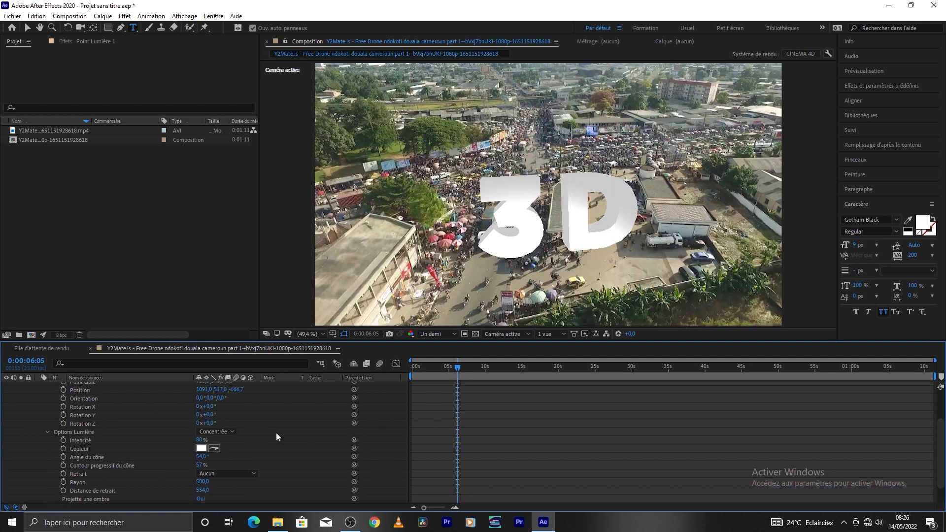
left_click_drag(205, 406, 165, 414)
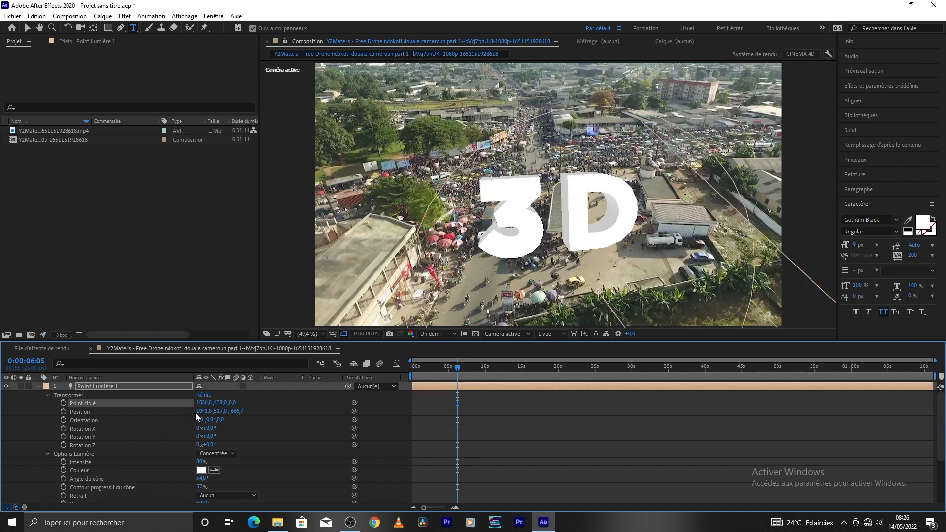
left_click_drag(231, 404, 421, 390)
- Set the Concentrée light's Position to X 1927 and Y 315 and its Intensité to 105 %
left_click(324, 333)
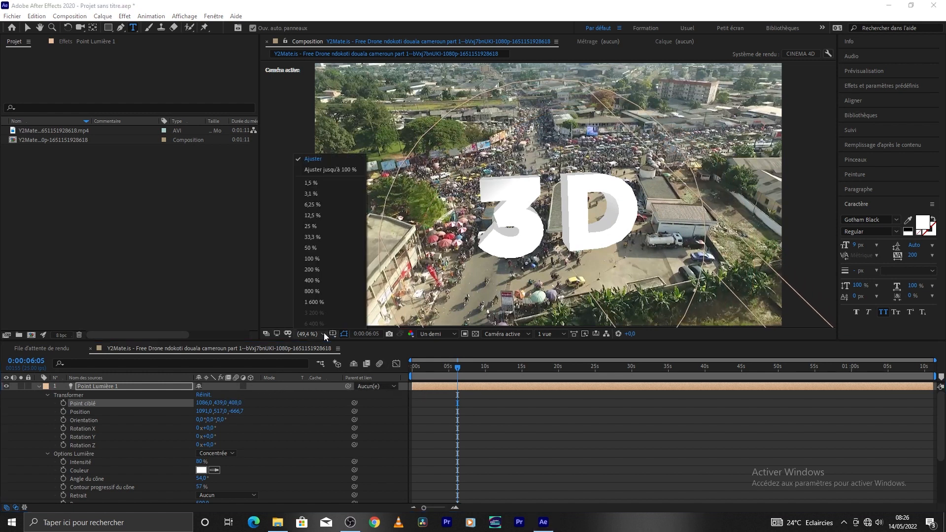
left_click(316, 193)
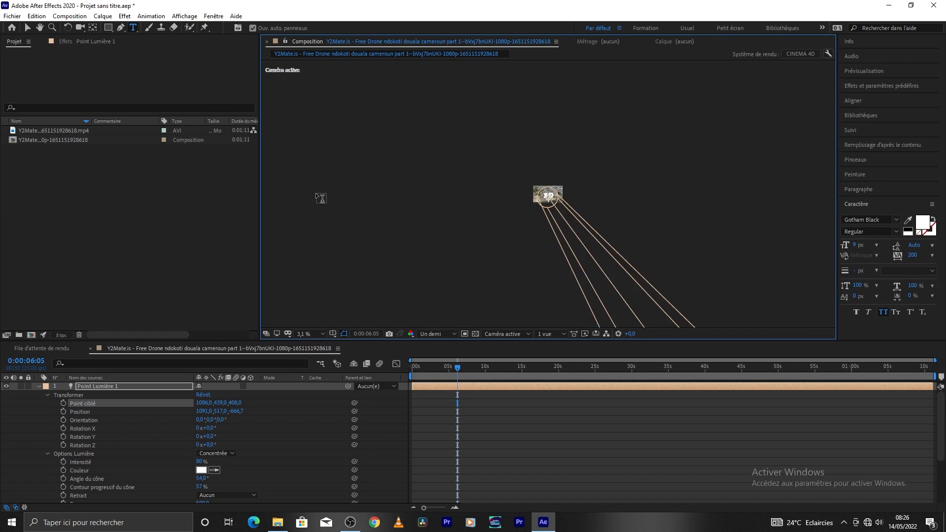
left_click(298, 334)
left_click(312, 159)
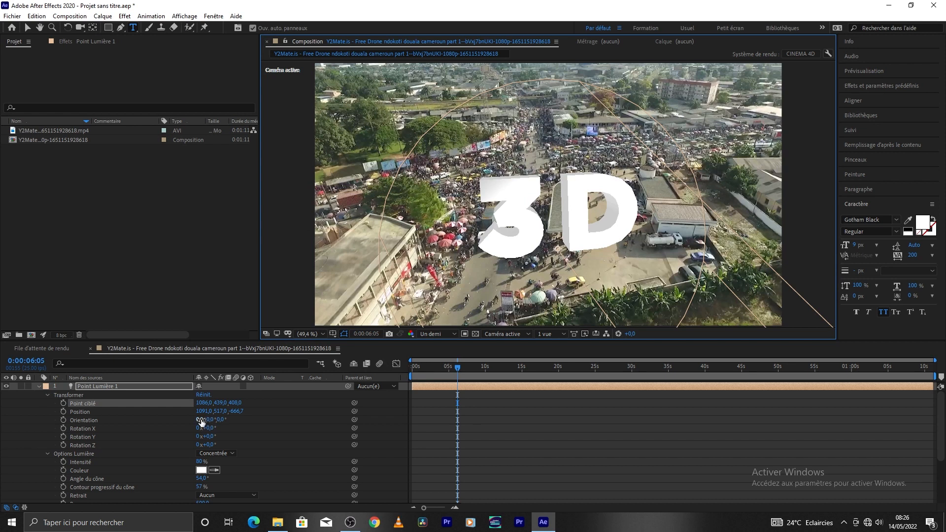
left_click_drag(202, 411, 619, 411)
left_click_drag(220, 412, 14, 515)
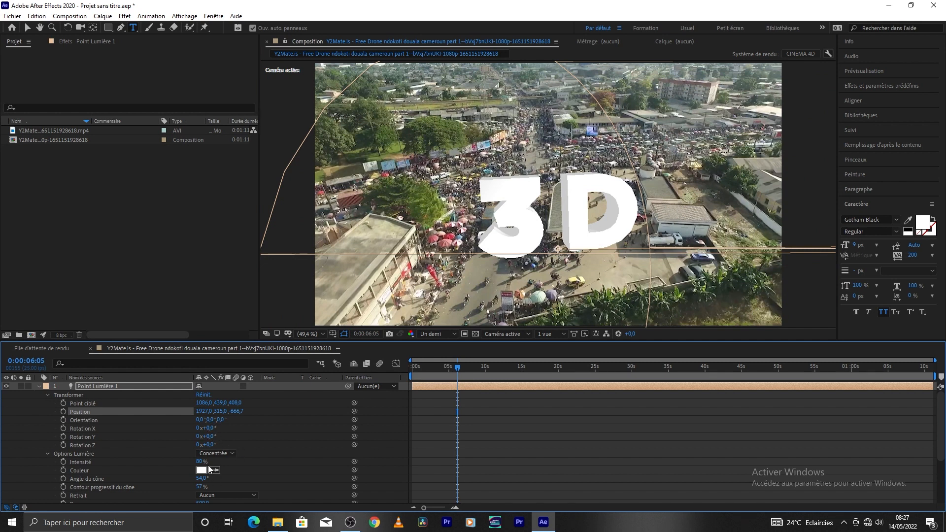
mouse_move(200, 462)
left_mouse_down()
mouse_move(183, 465)
mouse_move(210, 459)
left_mouse_up()
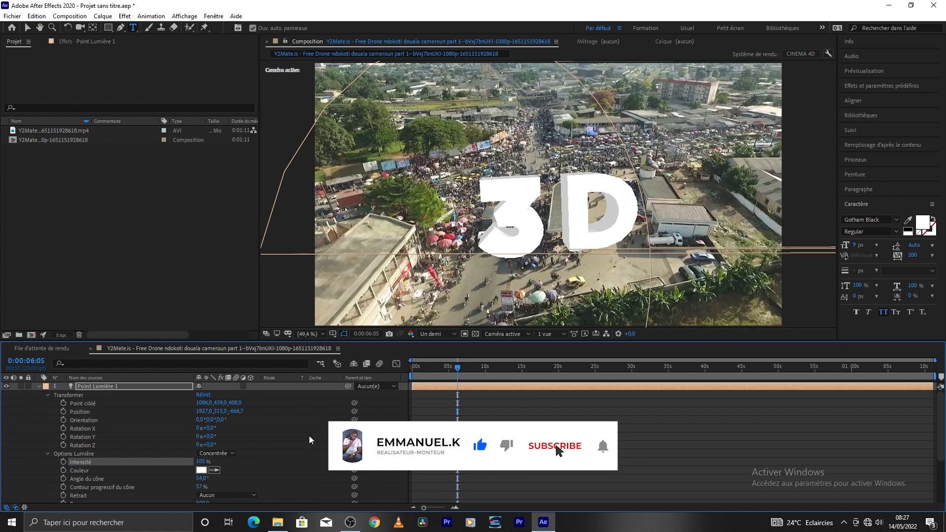
left_click(39, 386)
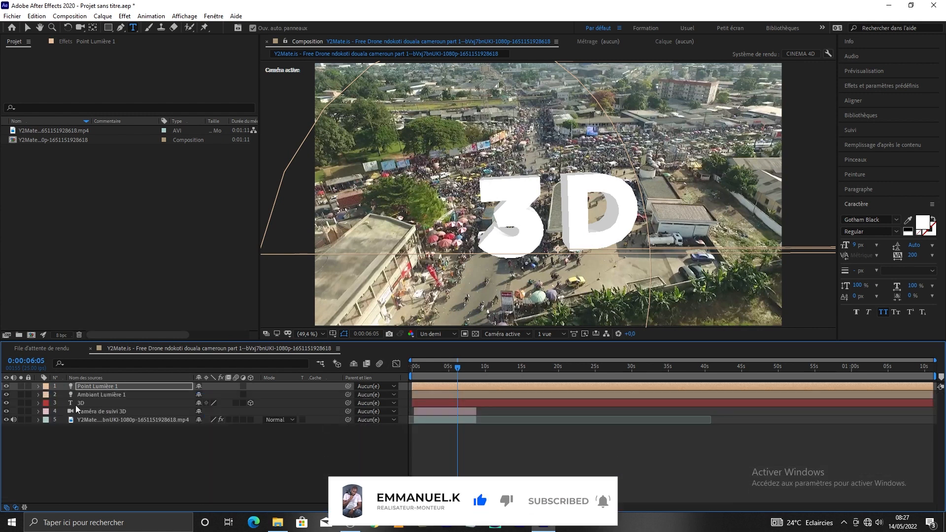
- Set the Intensité of Ambiant Lumière 1 to 59 % and preview the composition from 0:00:00:10
left_click(104, 395)
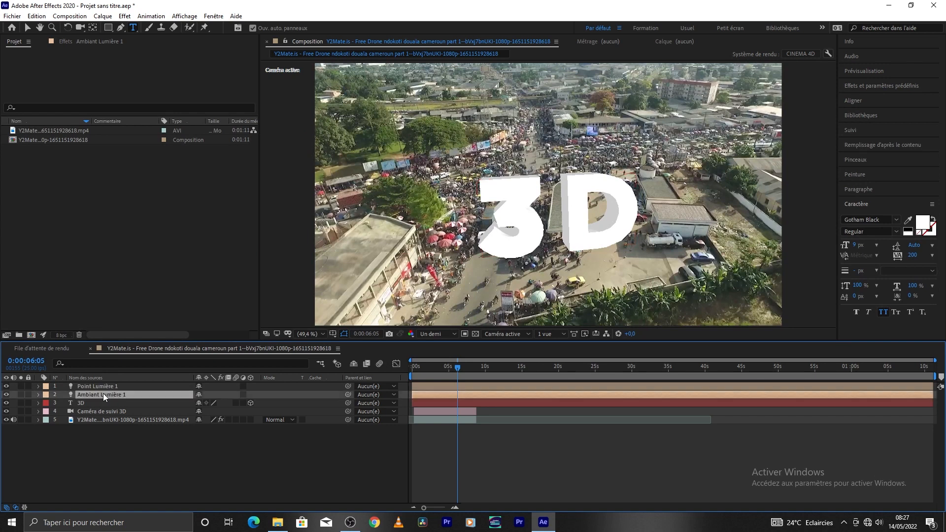
left_click(39, 394)
left_click(46, 403)
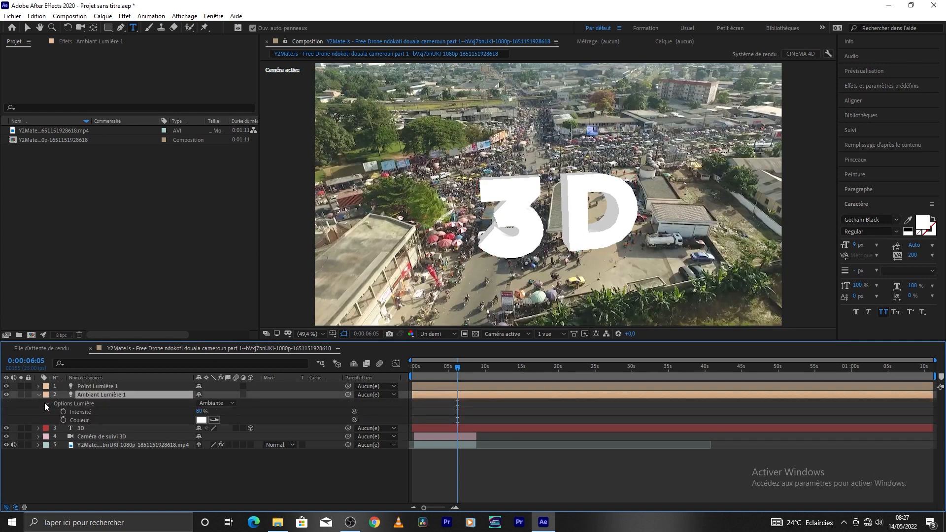
mouse_move(199, 411)
left_mouse_down()
mouse_move(228, 403)
mouse_move(151, 412)
mouse_move(185, 405)
left_mouse_up()
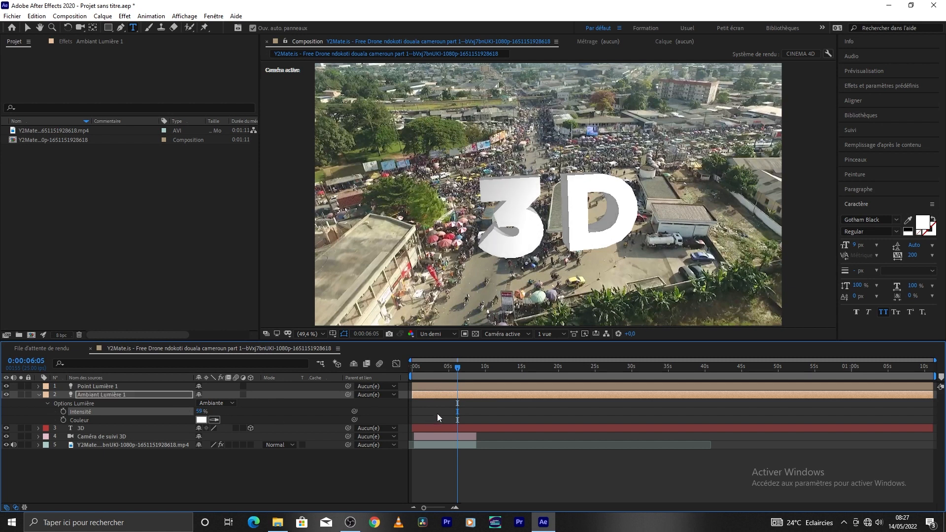
left_click_drag(455, 369, 418, 381)
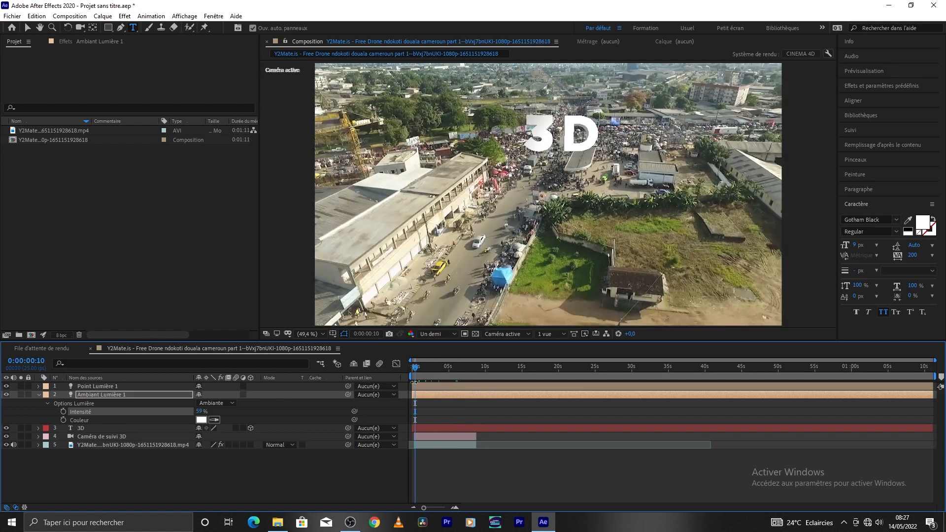
key("space")
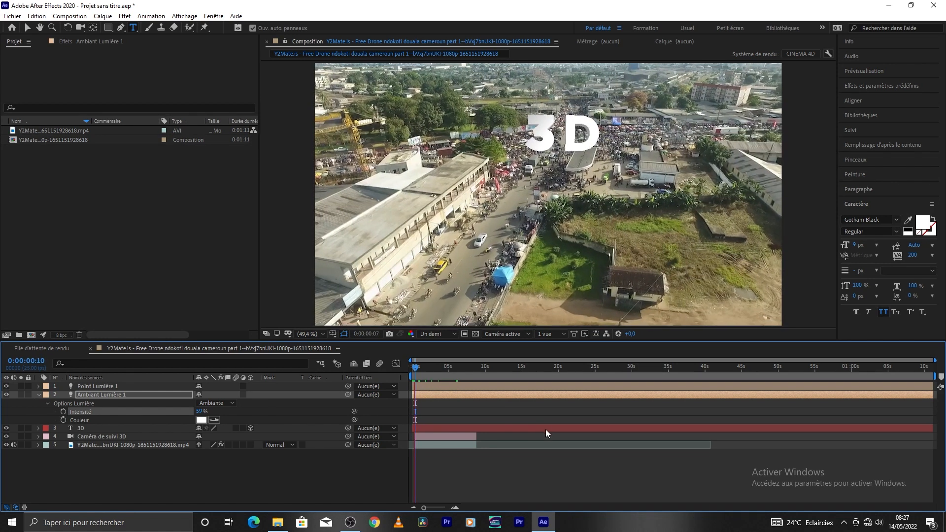